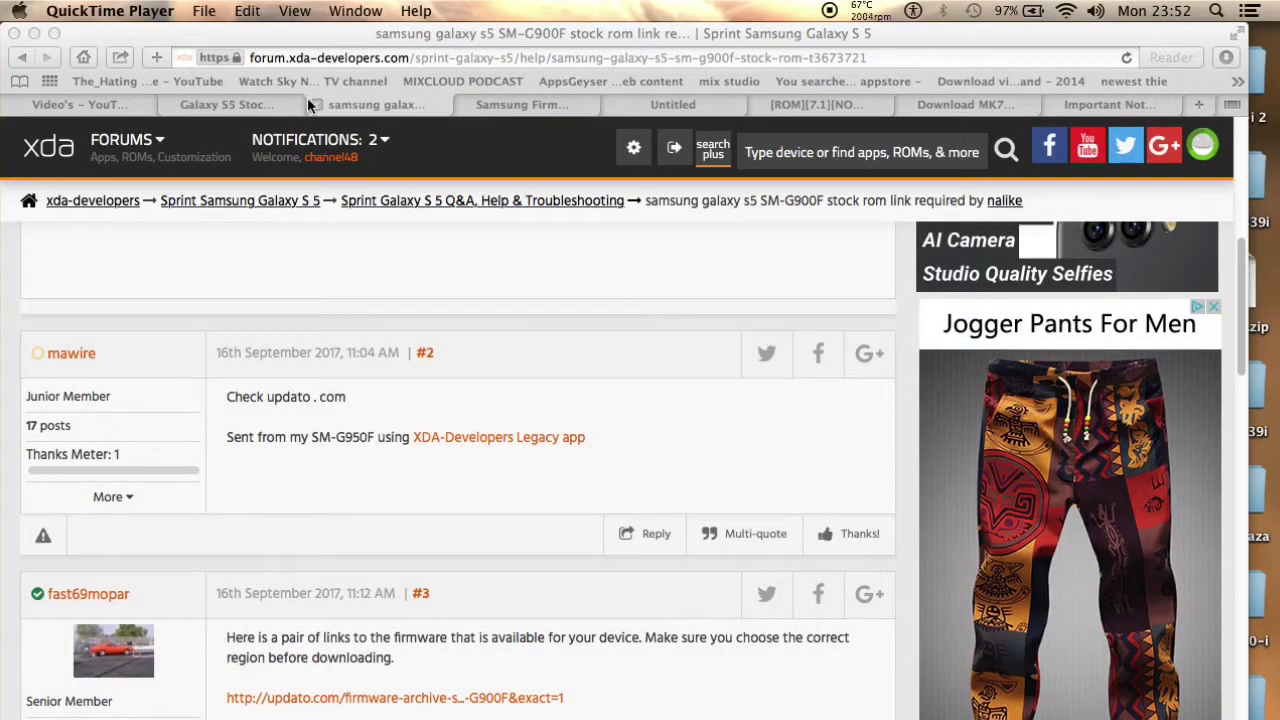
pyautogui.click(20, 58)
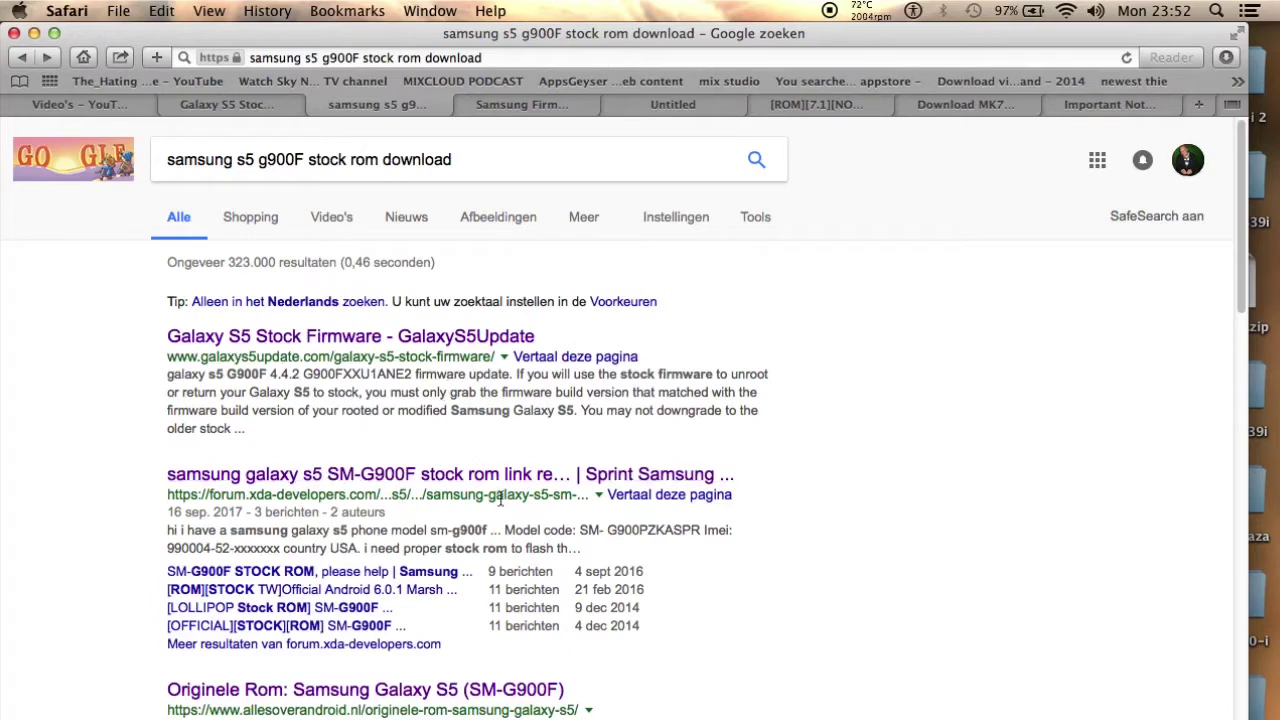
pyautogui.click(468, 478)
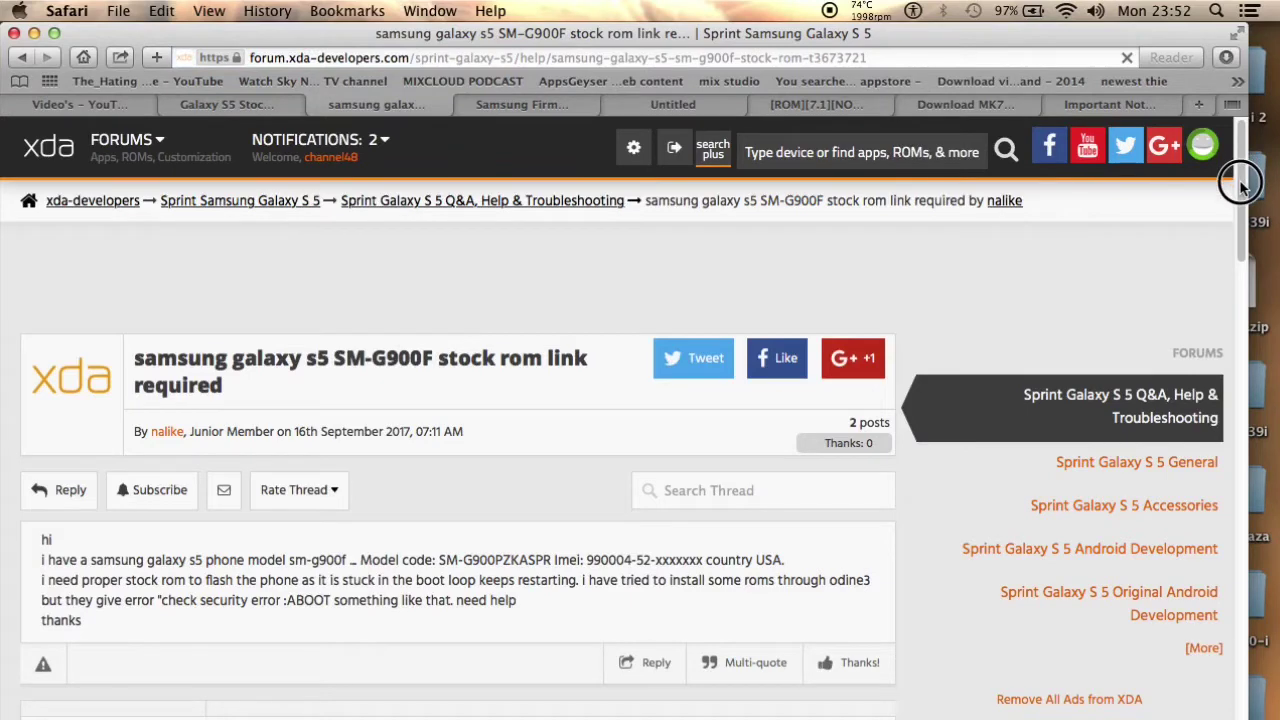
pyautogui.moveTo(1243, 175); pyautogui.dragTo(1243, 188)
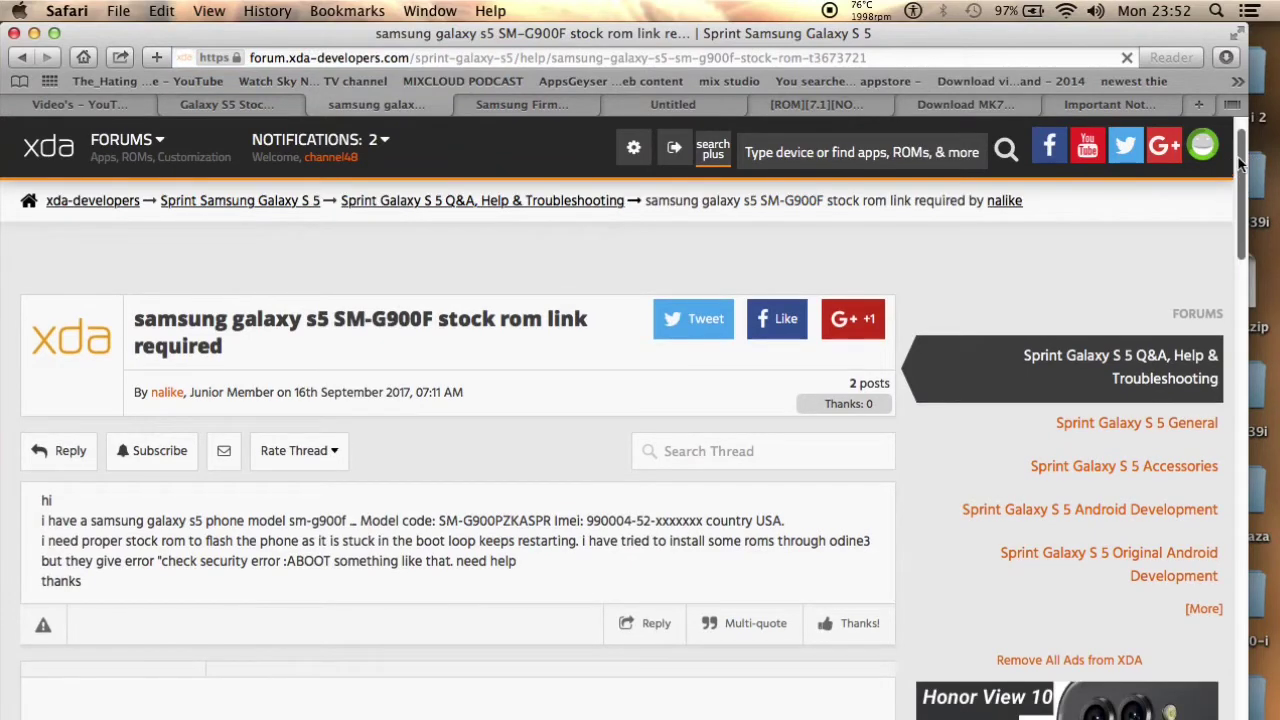
pyautogui.moveTo(1243, 160); pyautogui.dragTo(1260, 268)
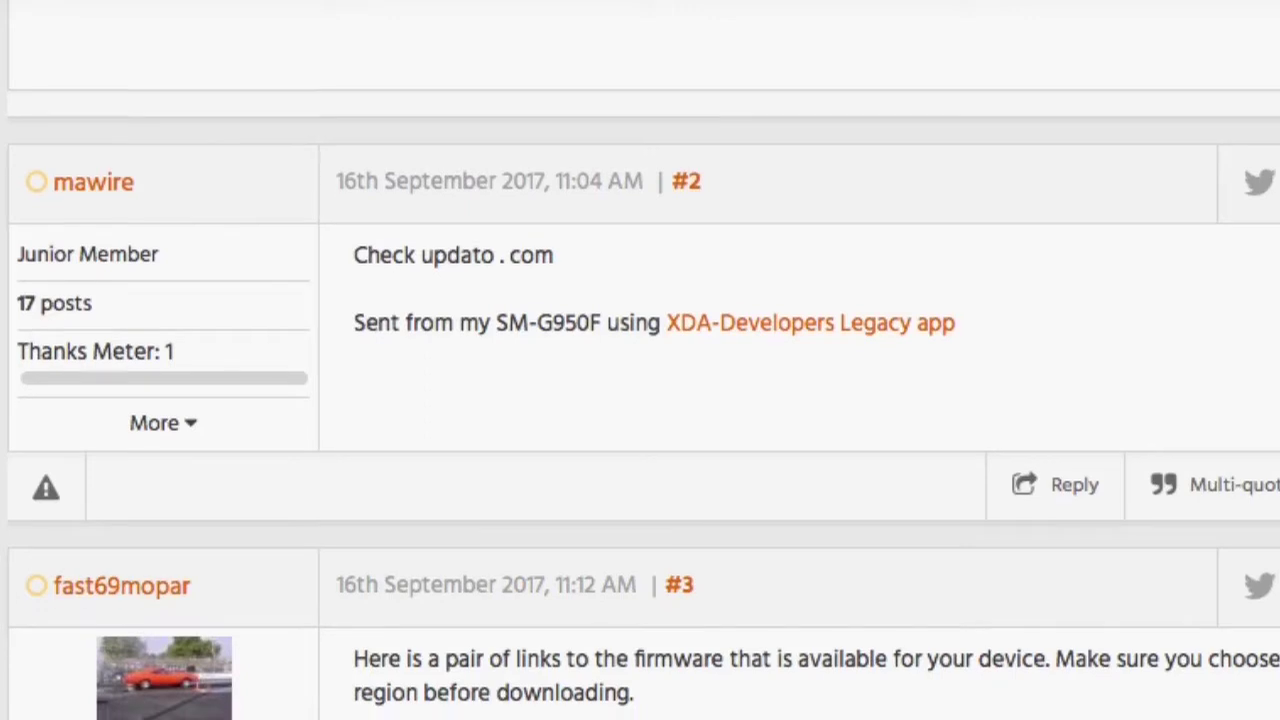
pyautogui.scroll(-2, 640, 400)
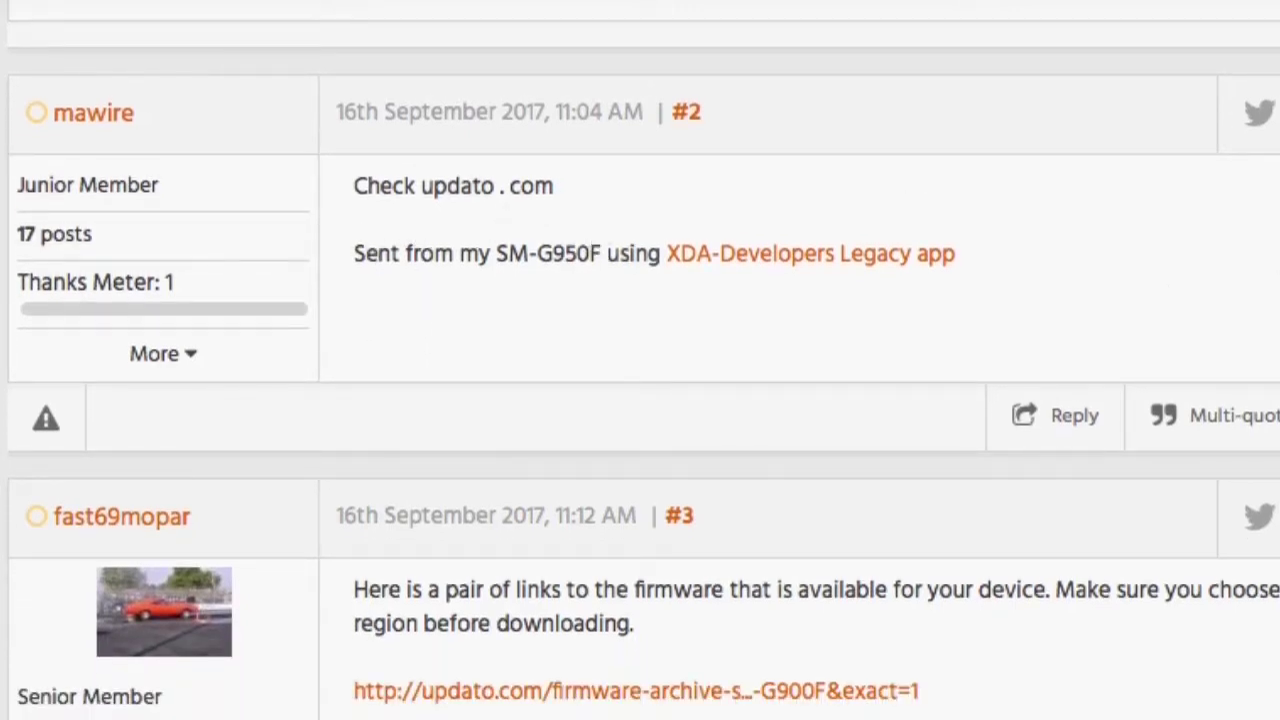
pyautogui.scroll(-2, 640, 400)
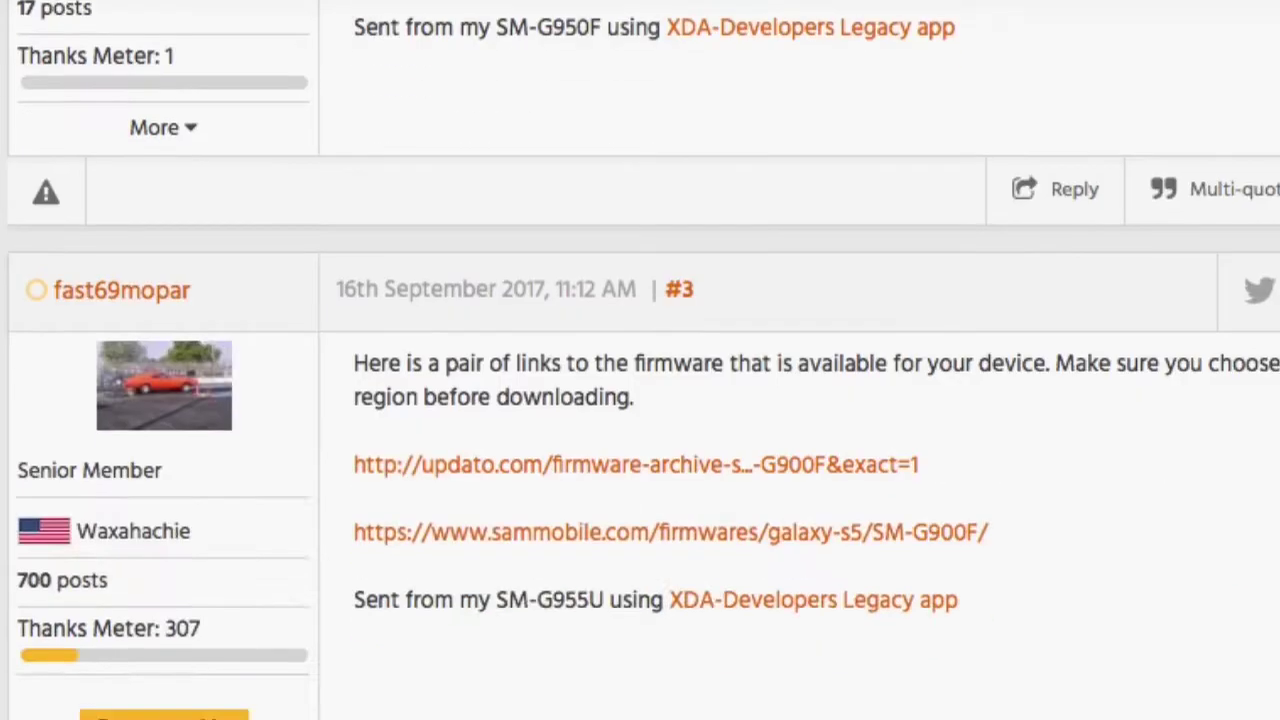
pyautogui.scroll(-2, 640, 400)
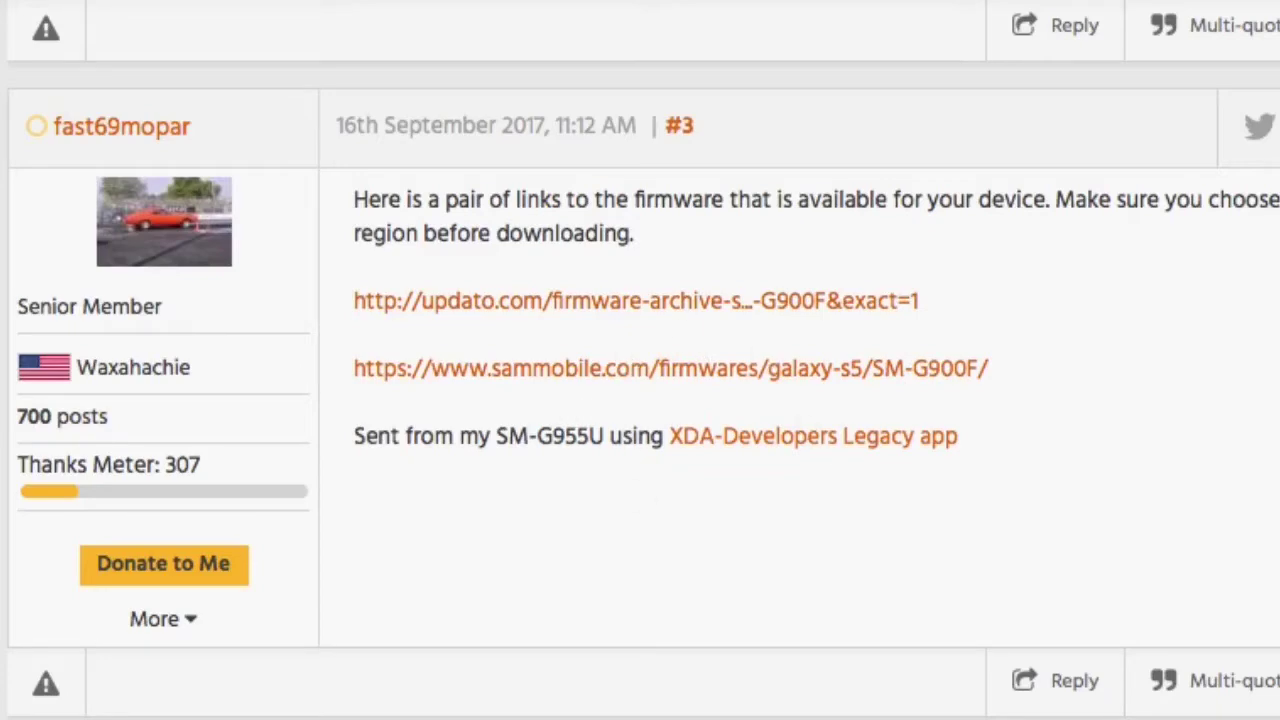
pyautogui.scroll(4, 640, 360)
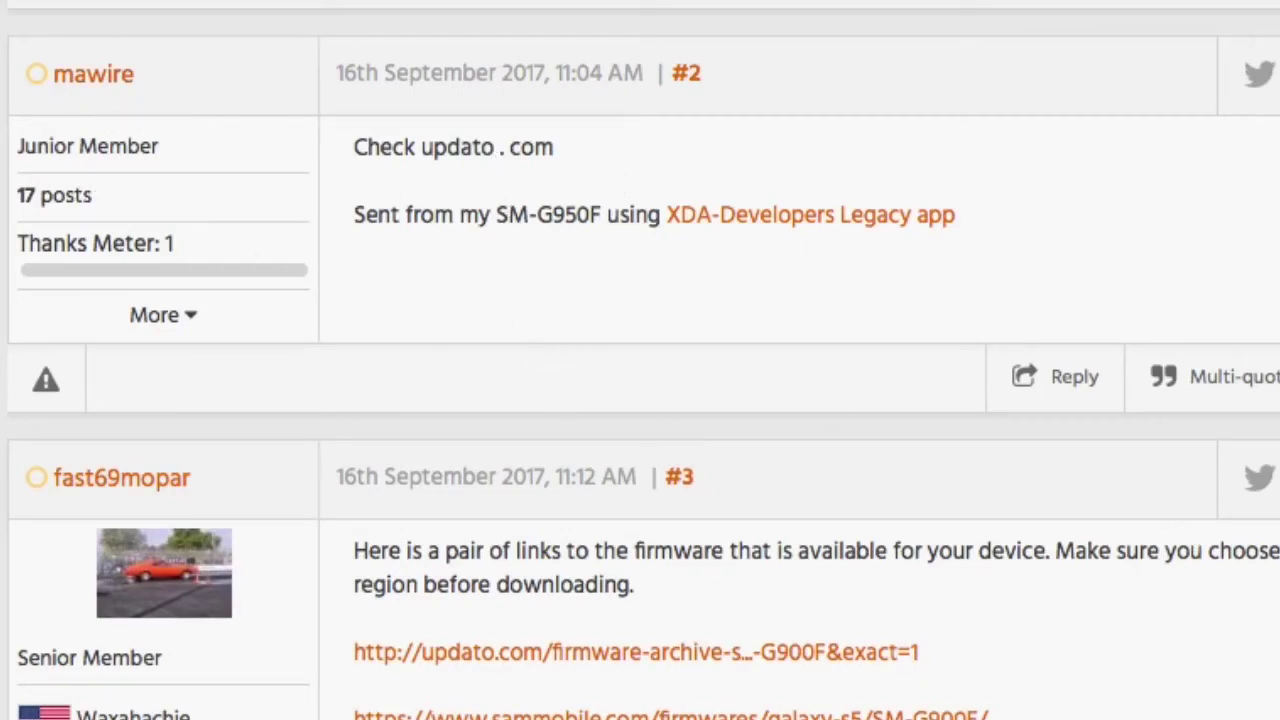
pyautogui.scroll(-4, 640, 360)
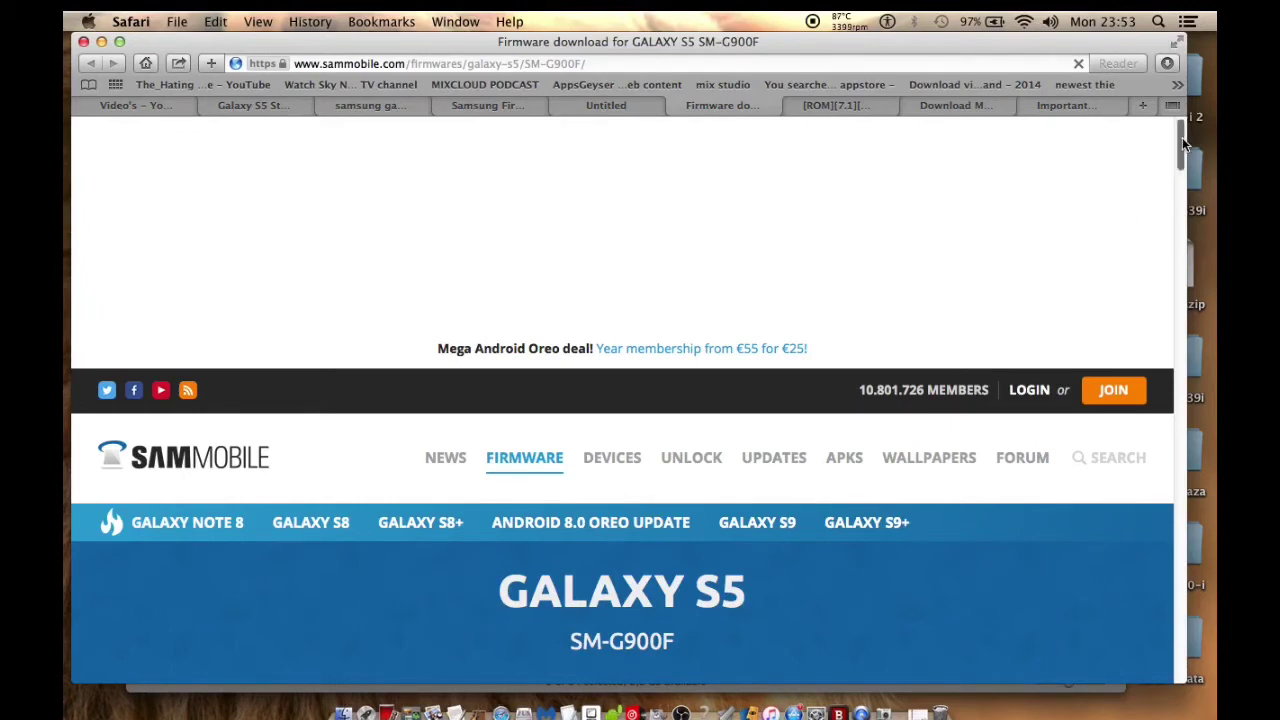
pyautogui.moveTo(1183, 140); pyautogui.dragTo(1175, 270)
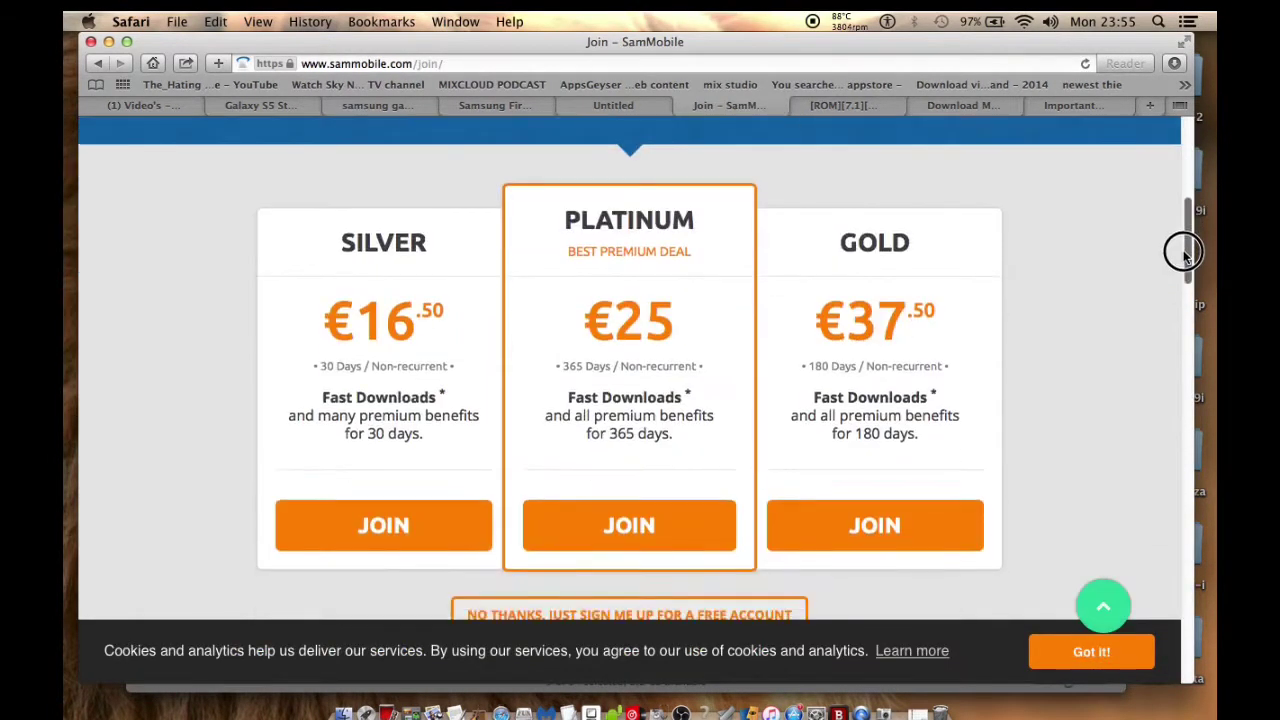
pyautogui.moveTo(1184, 254); pyautogui.dragTo(1184, 268)
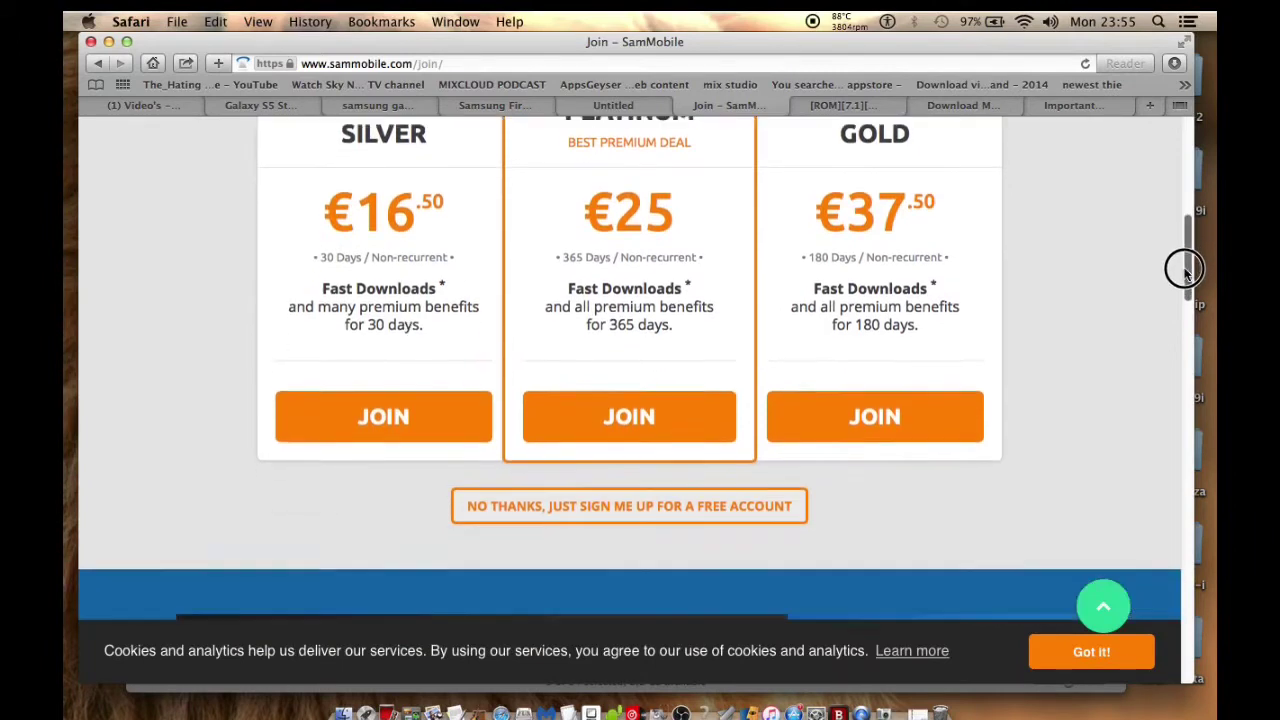
# - Decline SamMobile's paid plans with 'No thanks, just sign me up for free account'
pyautogui.click(690, 503)
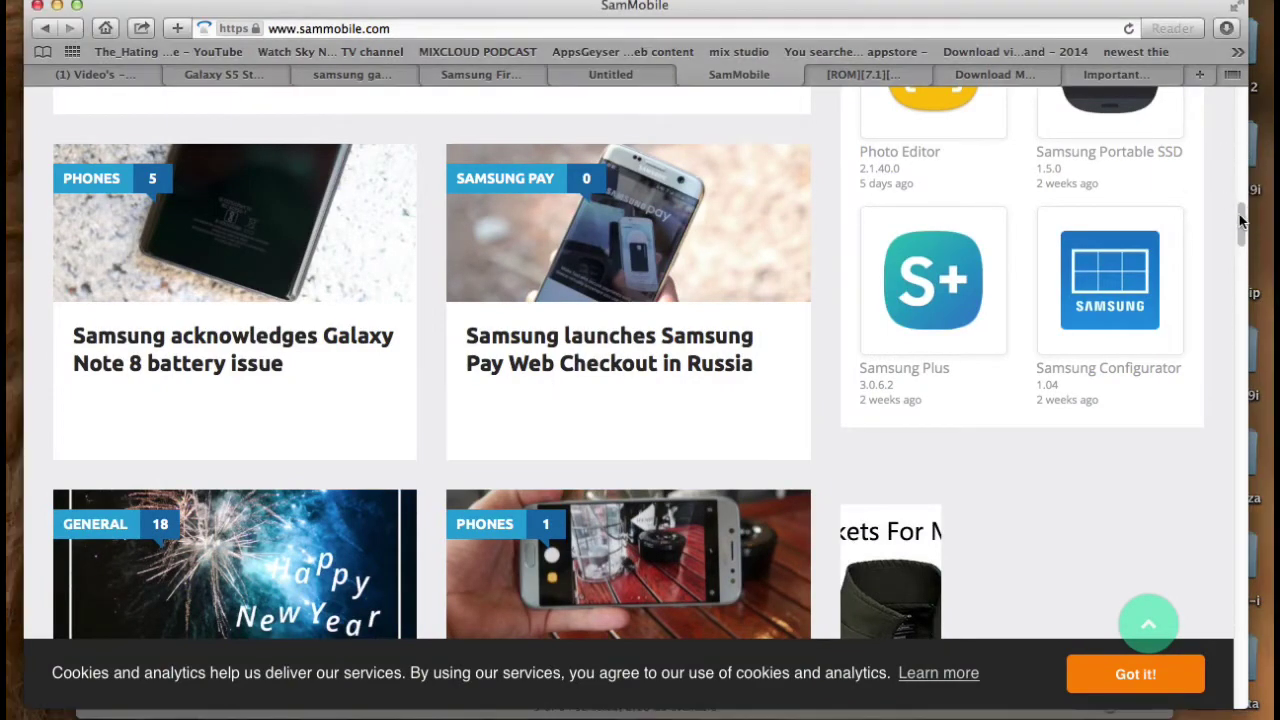
pyautogui.moveTo(1240, 220)
pyautogui.mouseDown()
pyautogui.moveTo(1245, 82)
pyautogui.moveTo(1252, 175)
pyautogui.moveTo(1252, 128)
pyautogui.mouseUp()
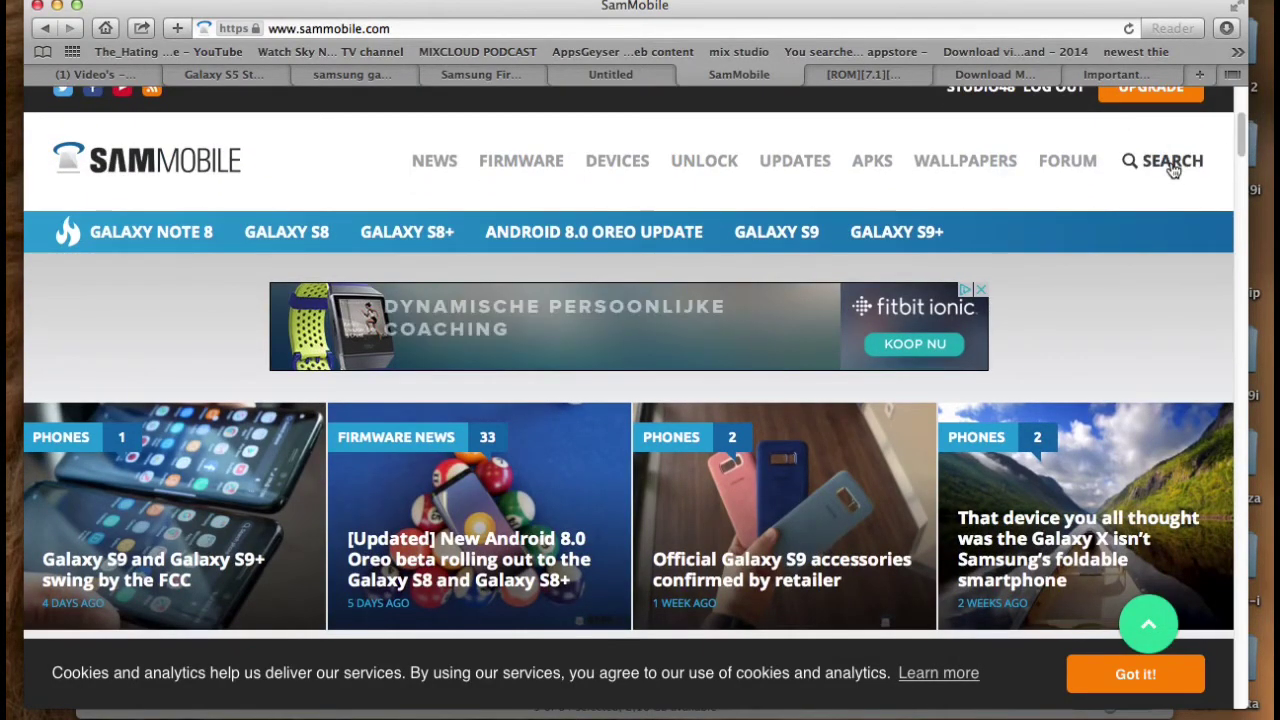
# - Search posts for g900f, then search firmware for G900F and open GALAXY S5 (SM-G900F)
pyautogui.click(1170, 161)
pyautogui.write('g')
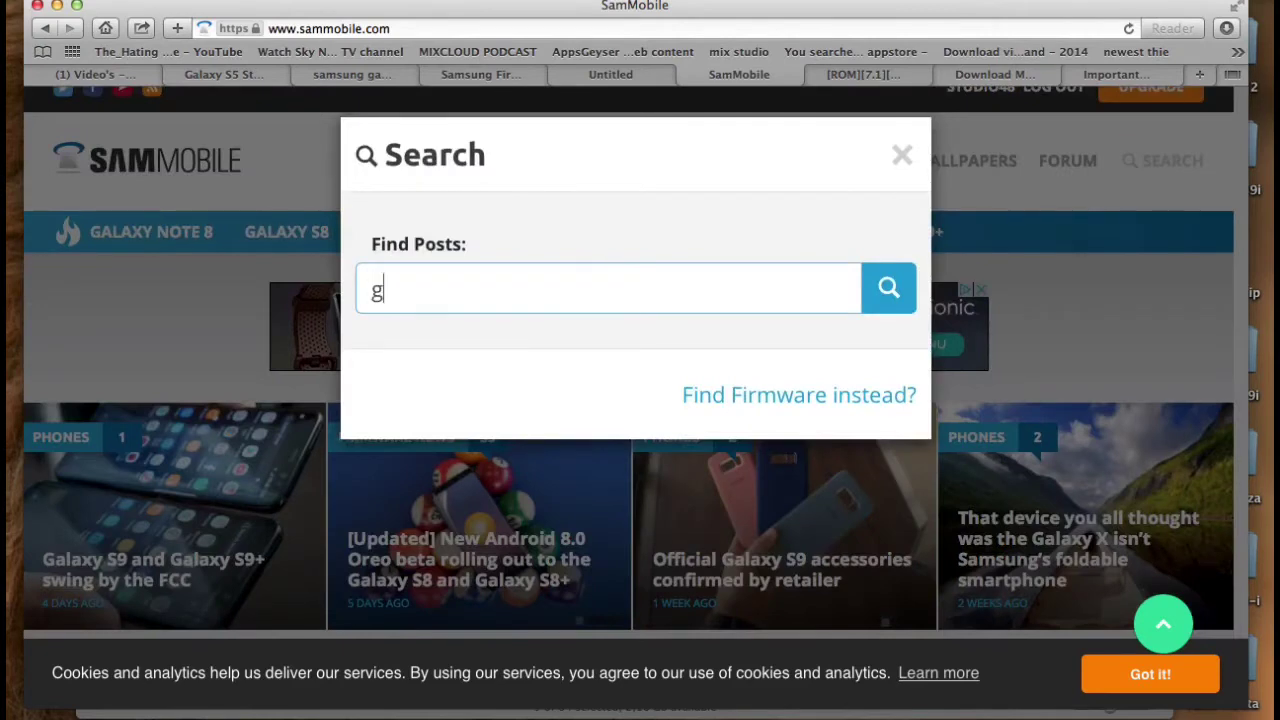
pyautogui.write('900f')
pyautogui.press('Return')
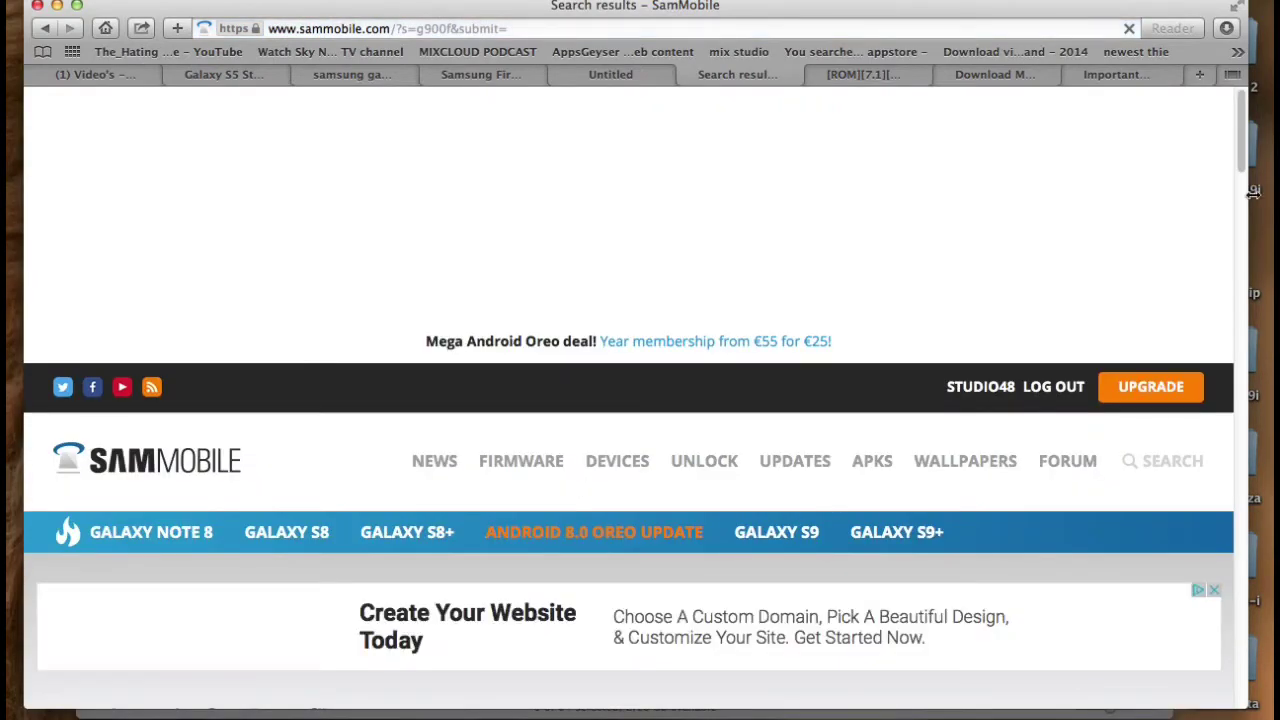
pyautogui.moveTo(1245, 170)
pyautogui.mouseDown()
pyautogui.moveTo(1237, 263)
pyautogui.moveTo(1230, 190)
pyautogui.mouseUp()
pyautogui.click(532, 224)
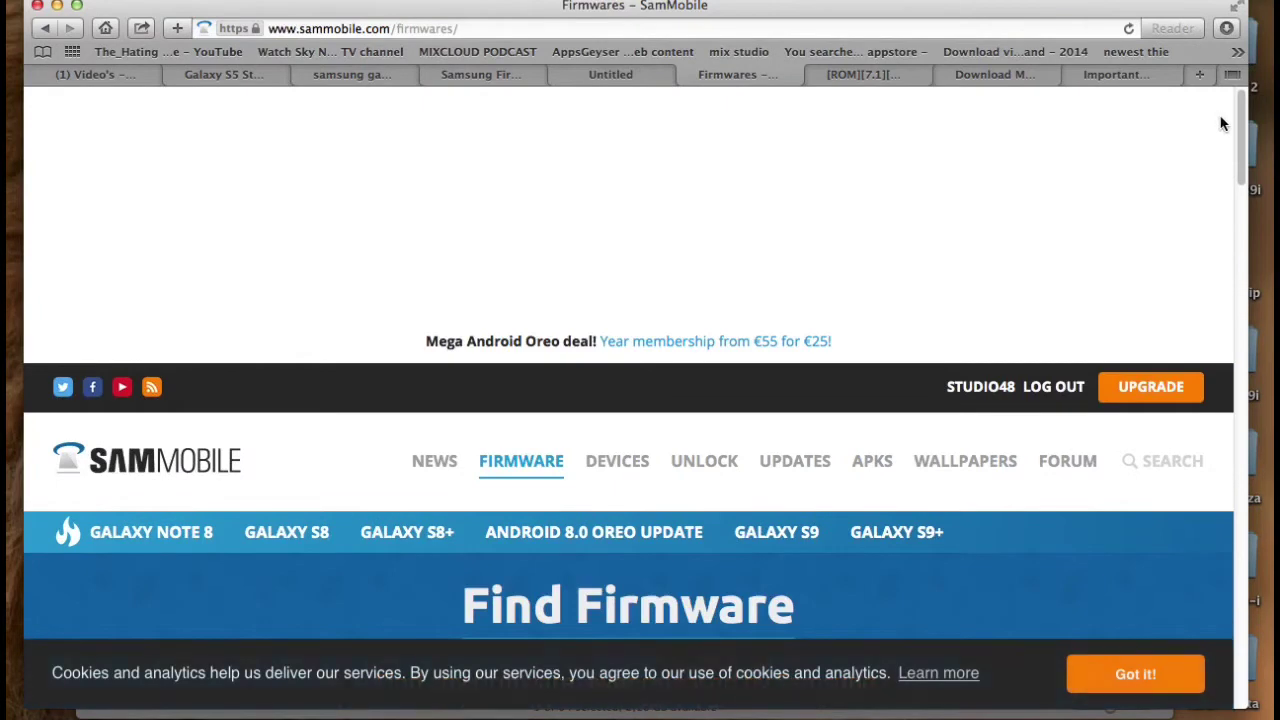
pyautogui.moveTo(1243, 122); pyautogui.dragTo(1243, 185)
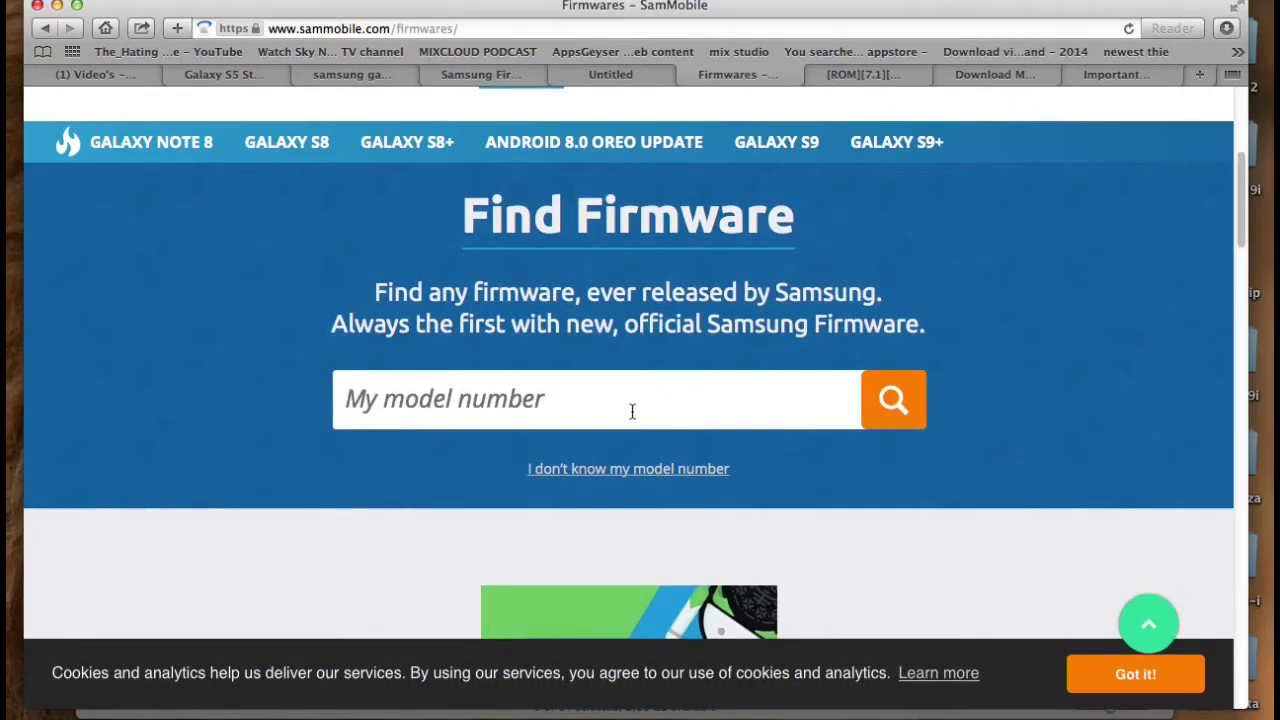
pyautogui.click(632, 412)
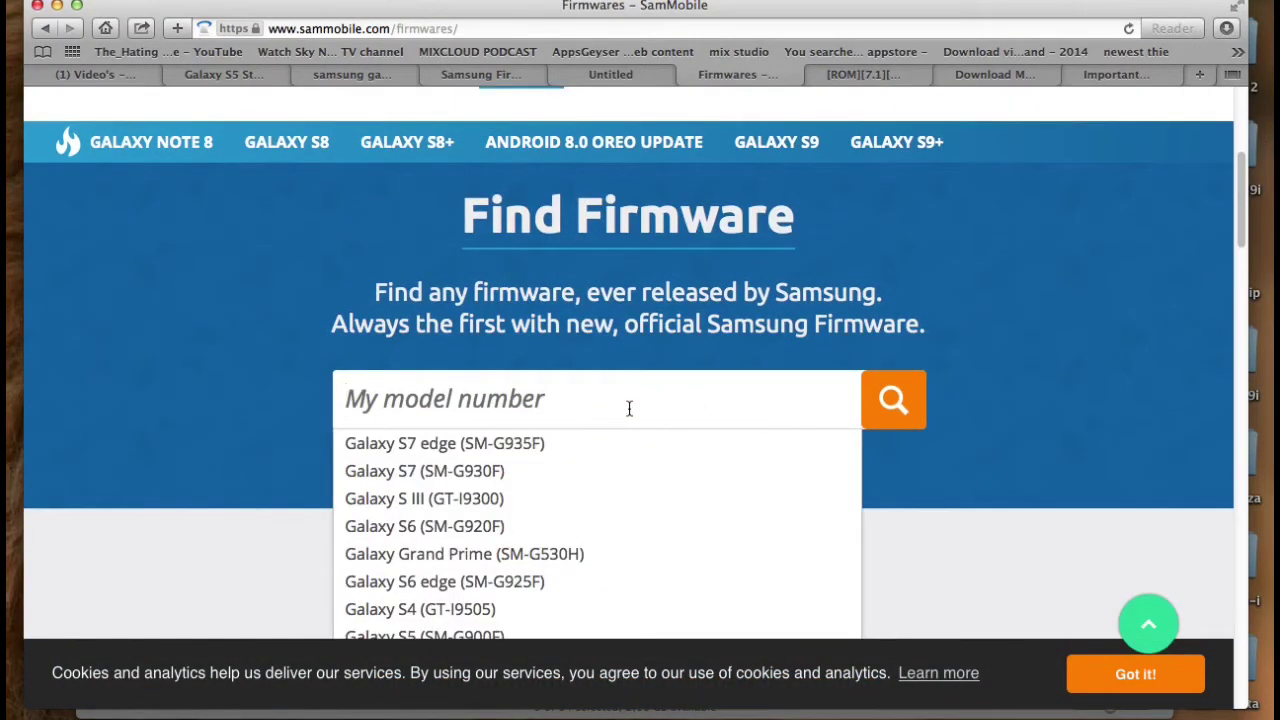
pyautogui.write('G900F')
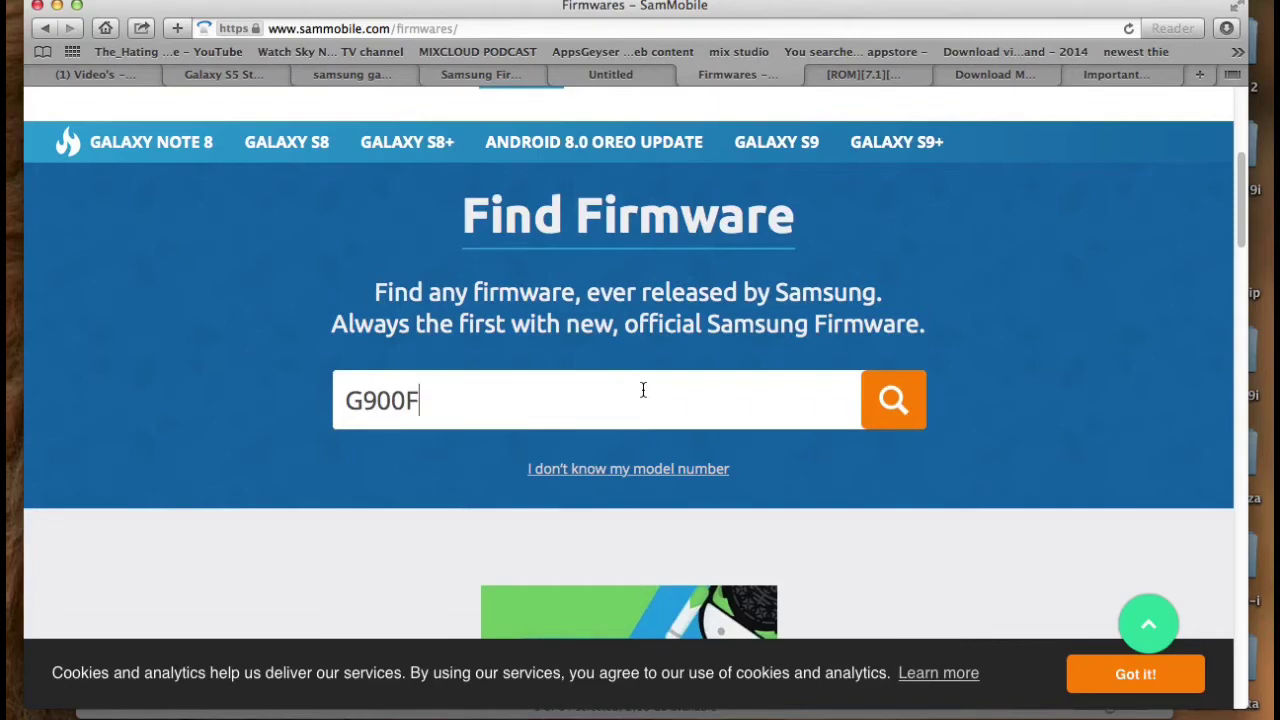
pyautogui.click(893, 400)
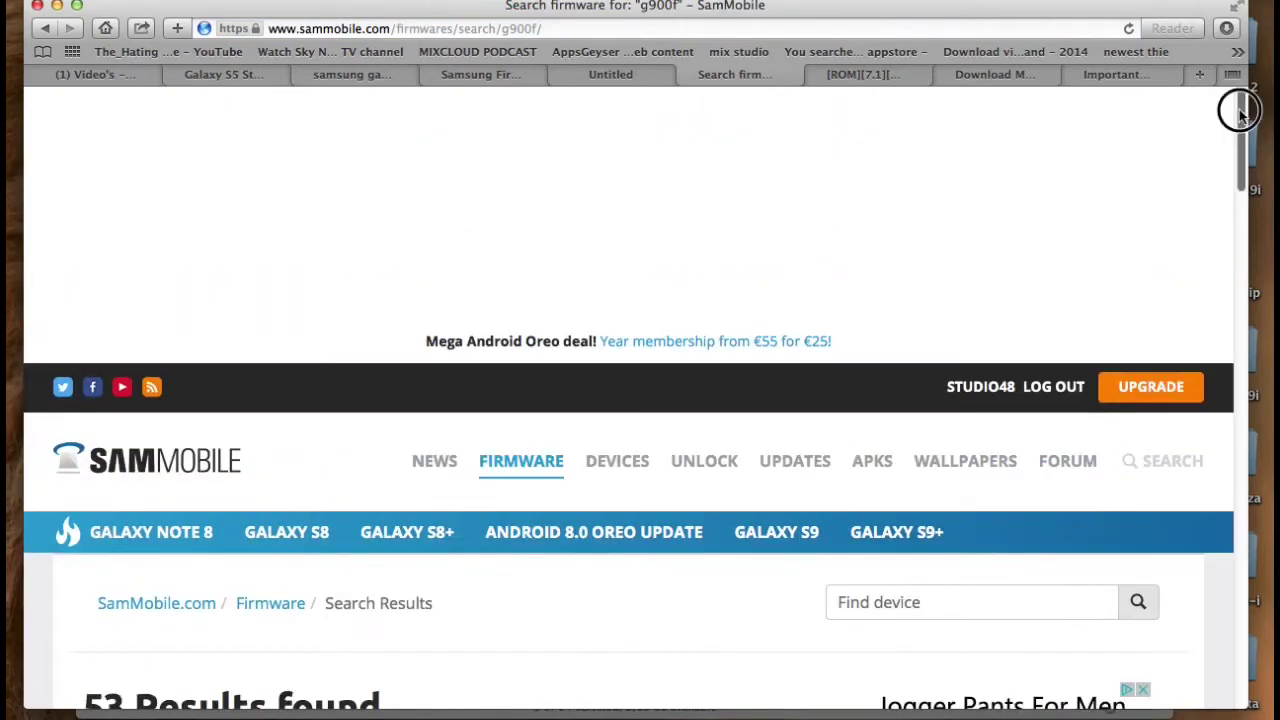
pyautogui.moveTo(1252, 108)
pyautogui.mouseDown()
pyautogui.moveTo(1245, 172)
pyautogui.moveTo(1258, 212)
pyautogui.mouseUp()
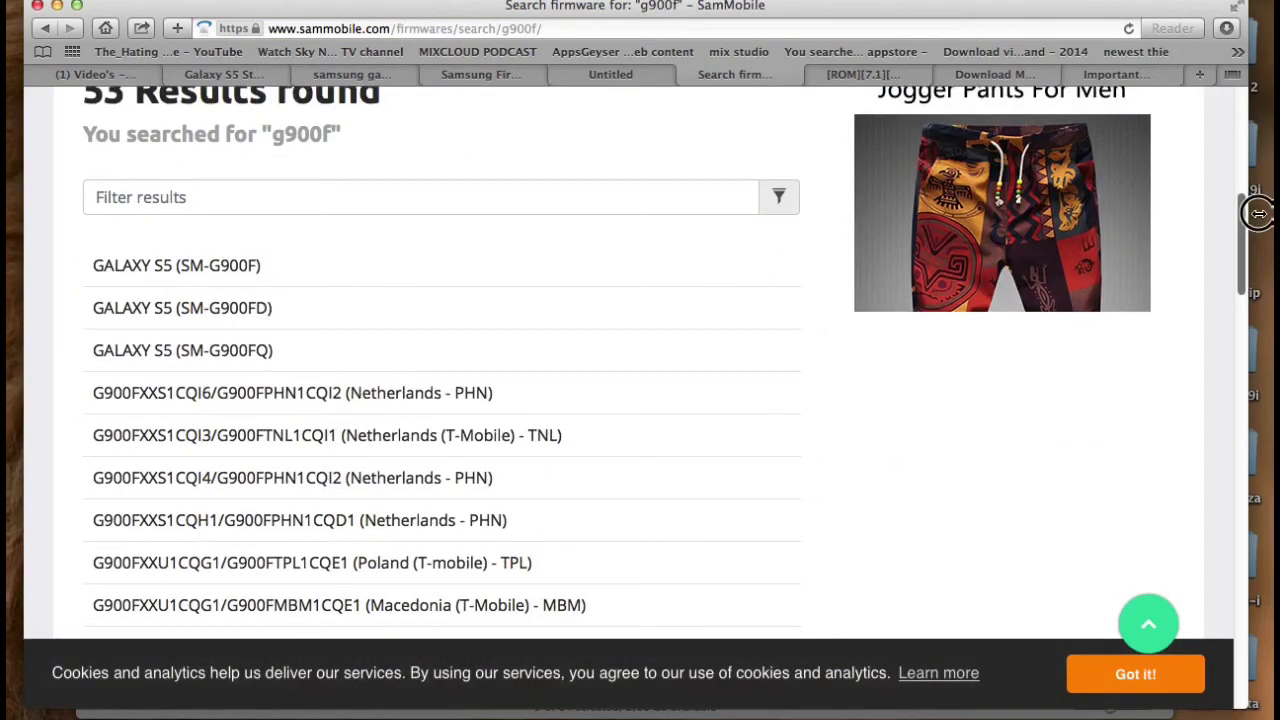
pyautogui.click(198, 266)
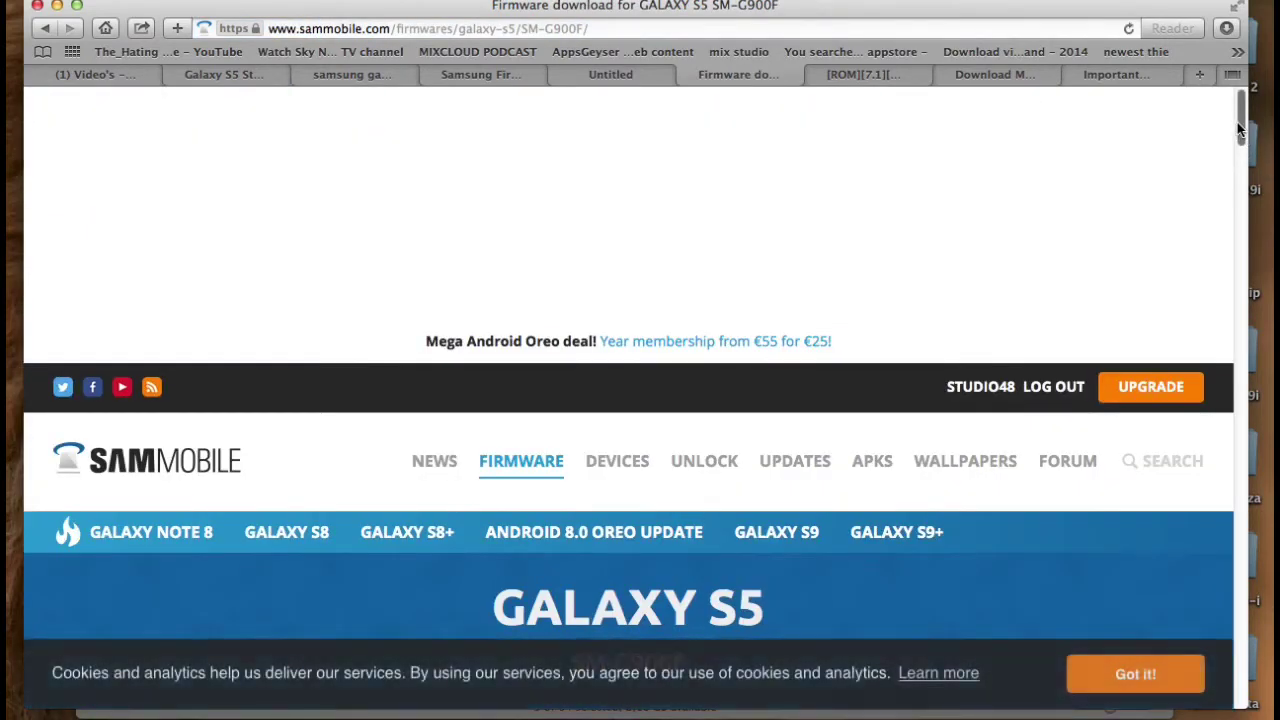
pyautogui.moveTo(1240, 123); pyautogui.dragTo(1247, 232)
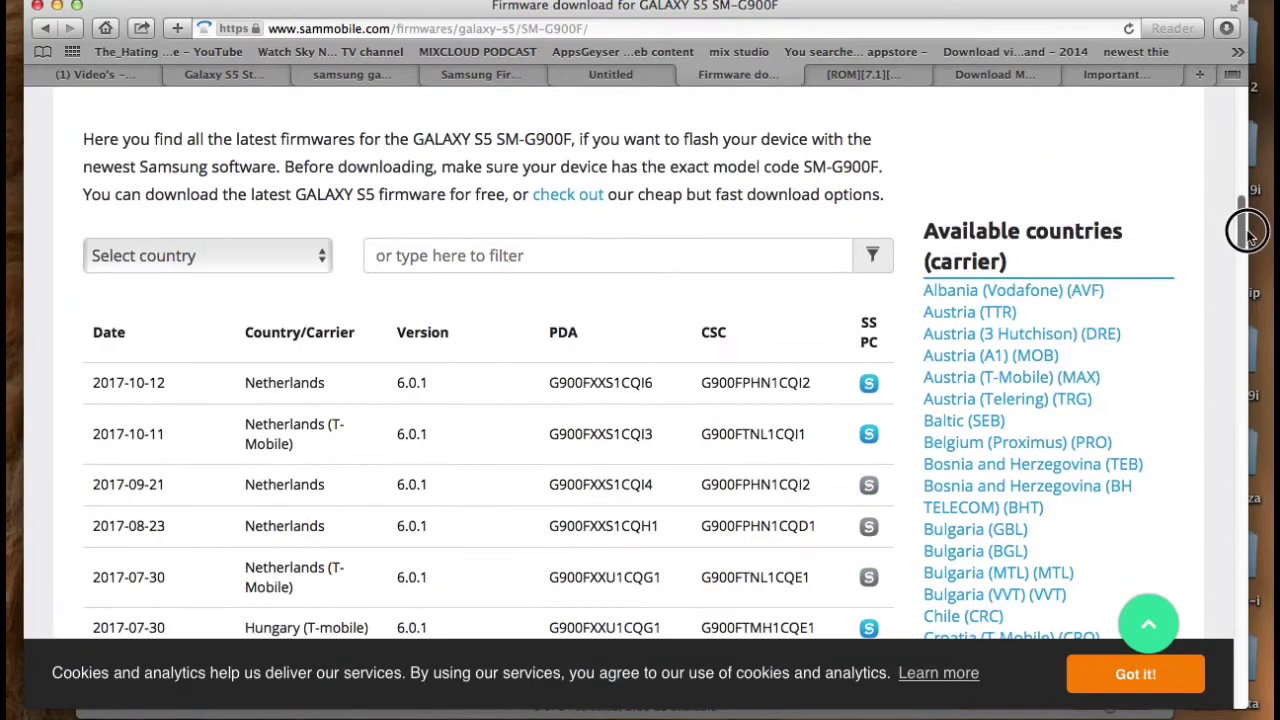
# - Open the newest Netherlands firmware, start its regular download, and open the sponsor-video forum report
pyautogui.click(288, 382)
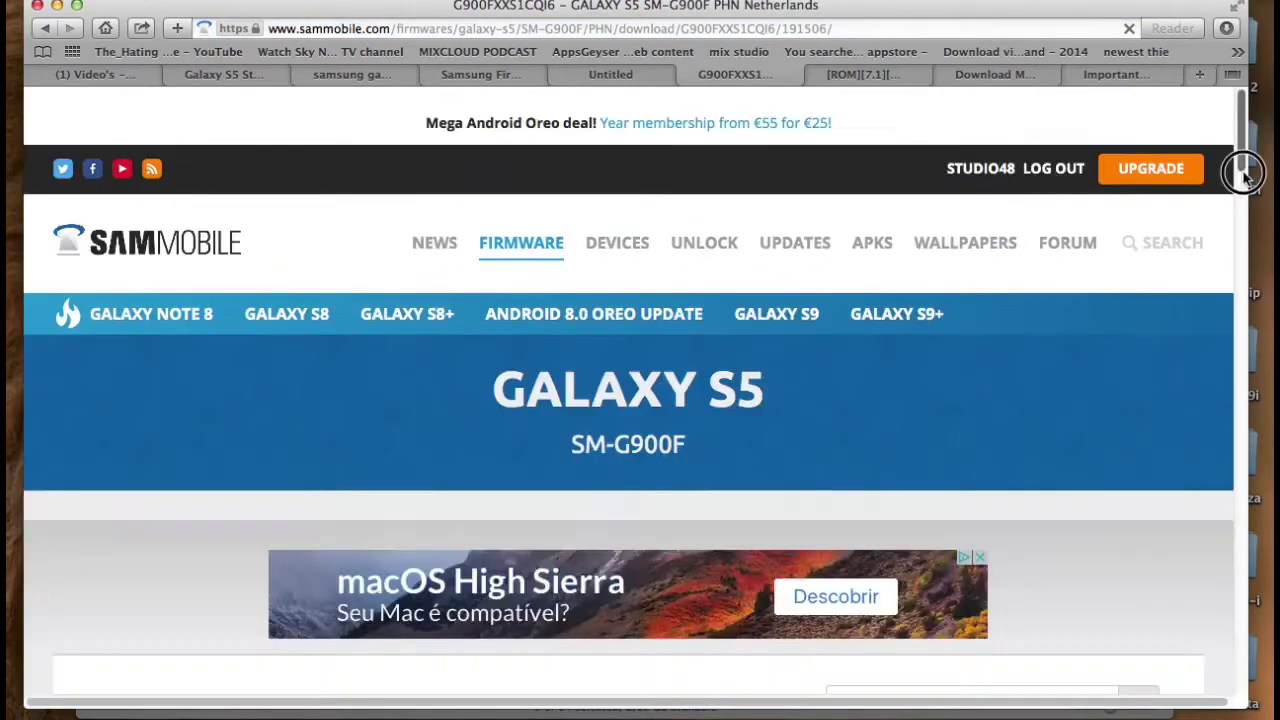
pyautogui.moveTo(1247, 130); pyautogui.dragTo(1251, 299)
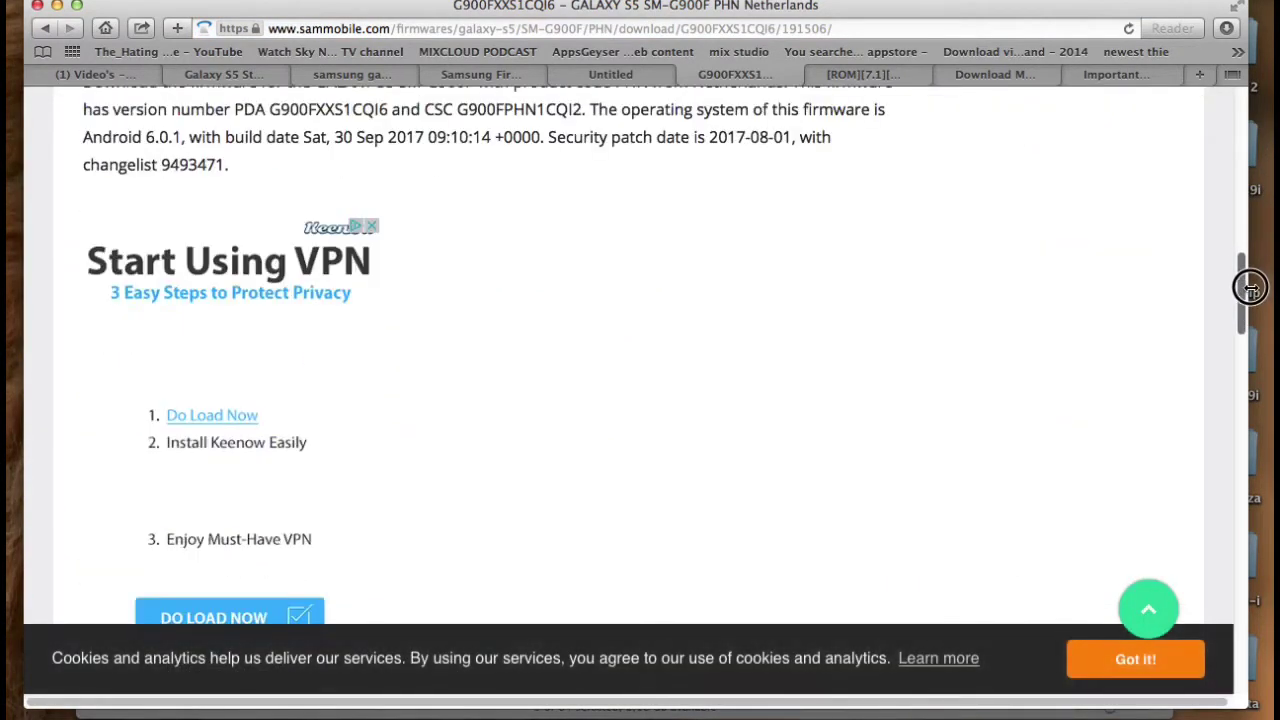
pyautogui.moveTo(1251, 299); pyautogui.dragTo(1260, 395)
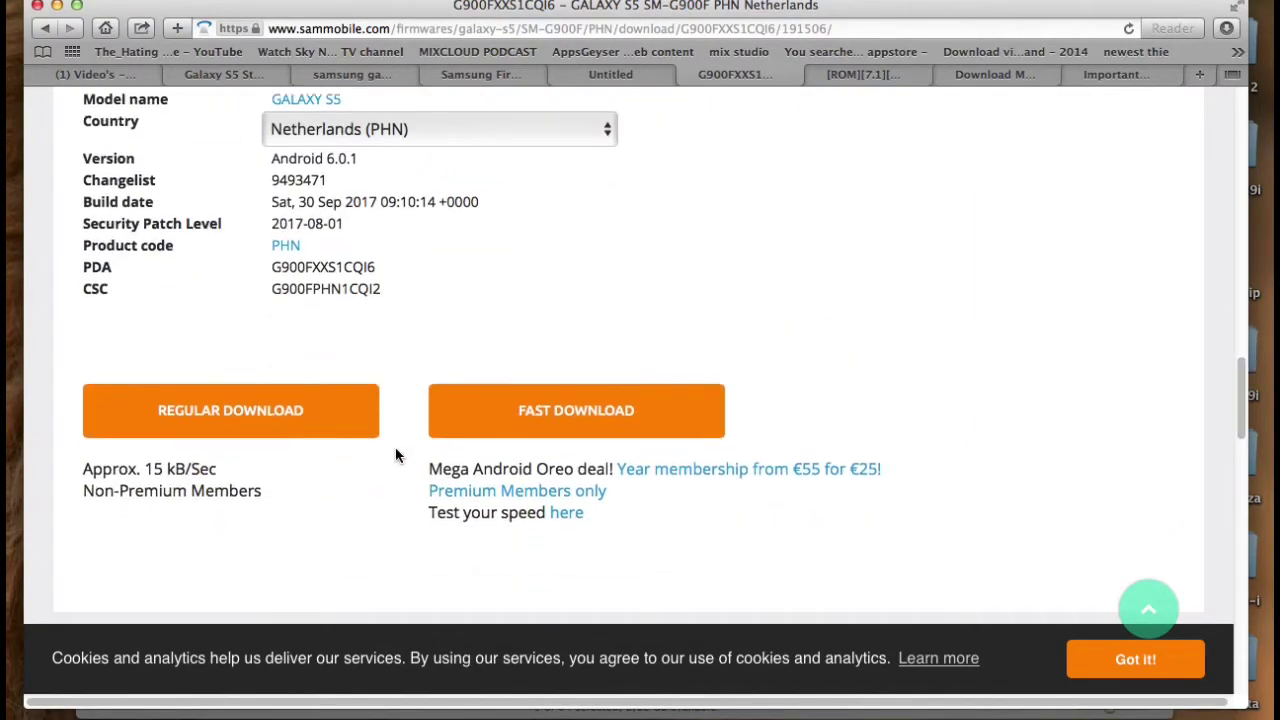
pyautogui.click(305, 428)
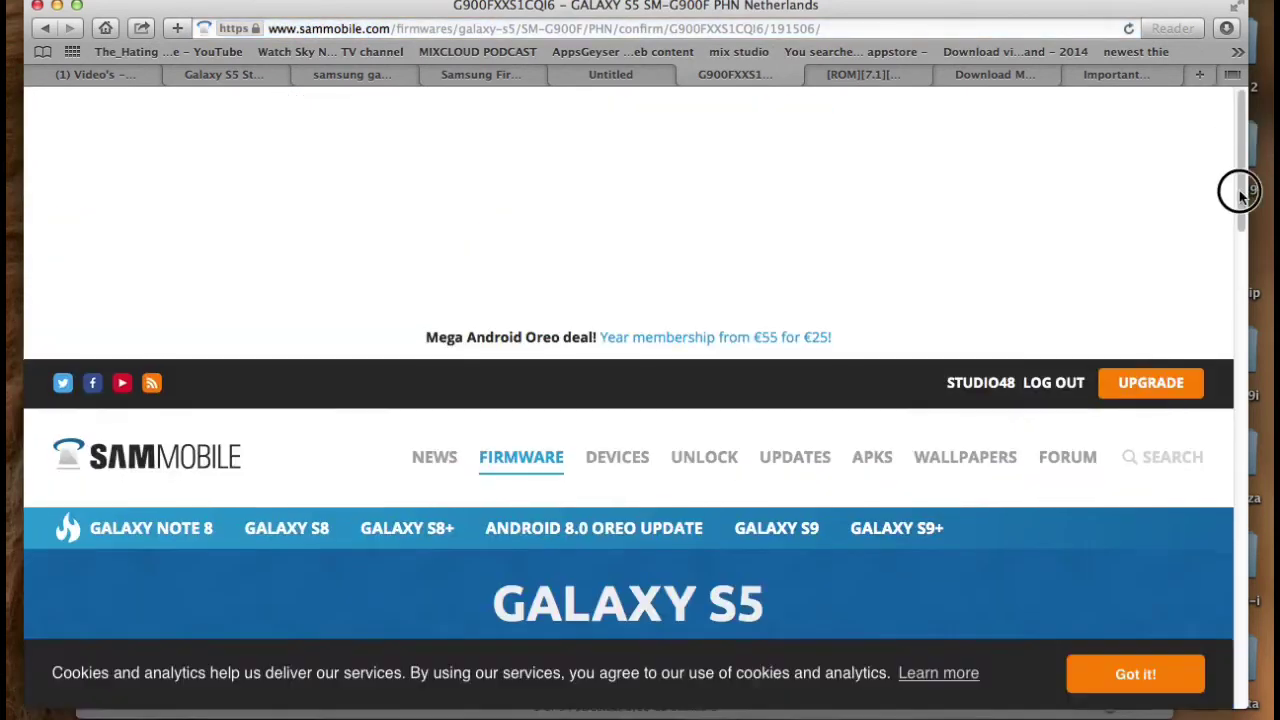
pyautogui.moveTo(1243, 142); pyautogui.dragTo(1240, 340)
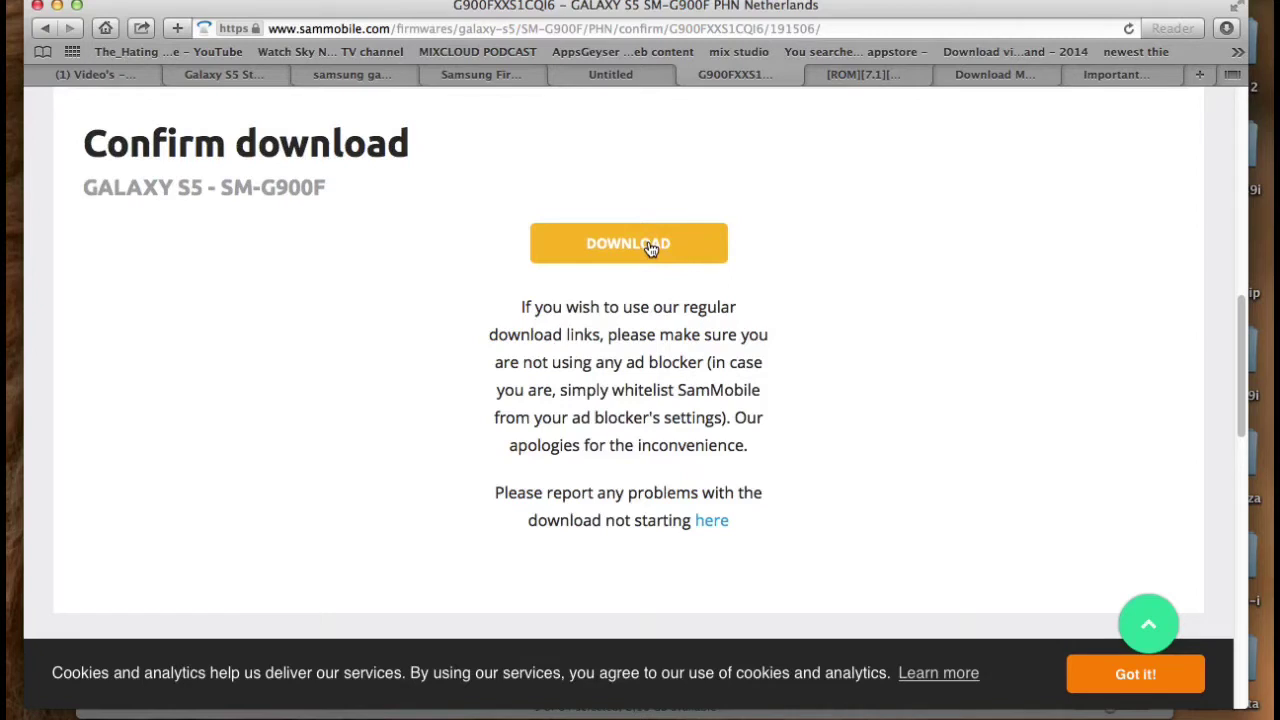
pyautogui.click(712, 521)
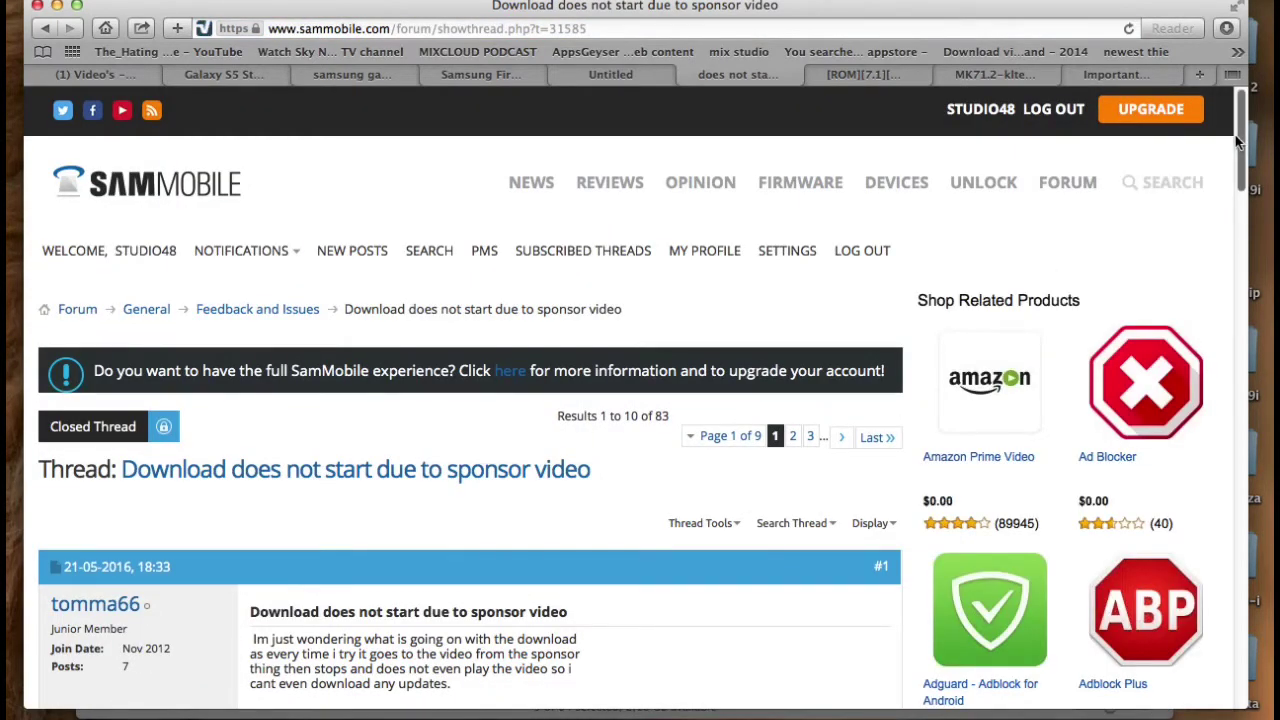
pyautogui.moveTo(1238, 140); pyautogui.dragTo(1238, 160)
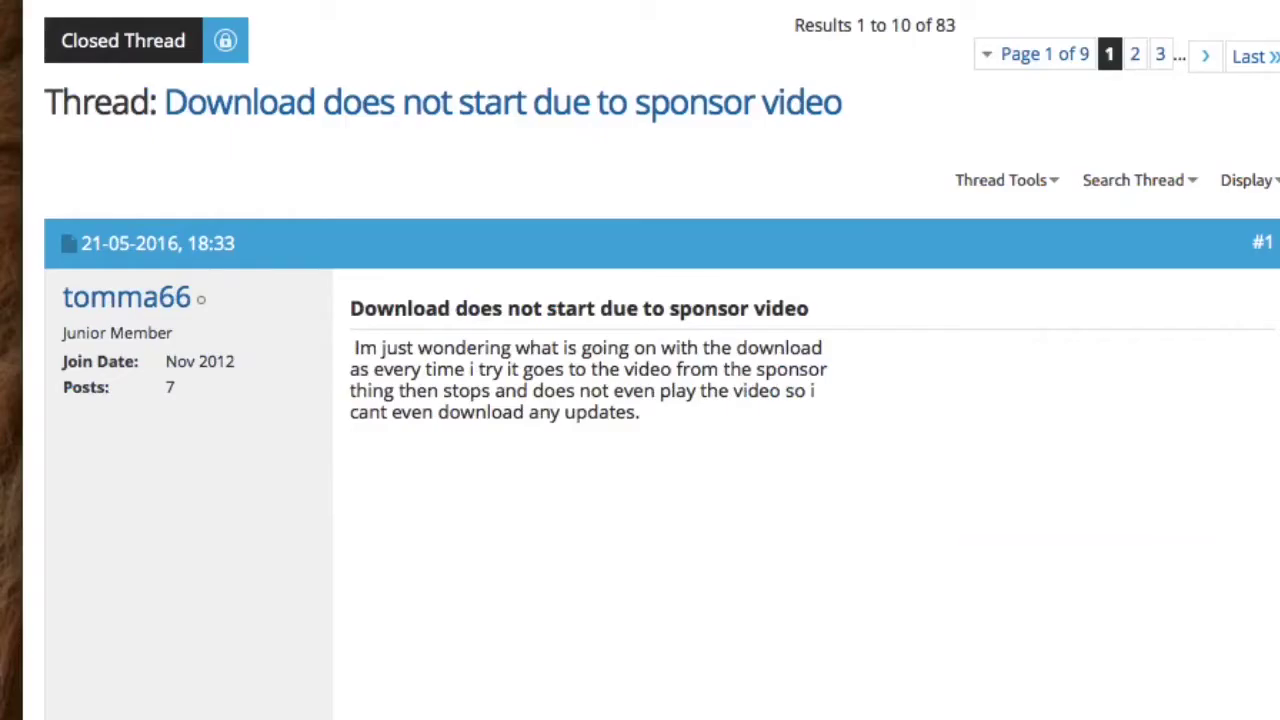
pyautogui.scroll(-2, 640, 360)
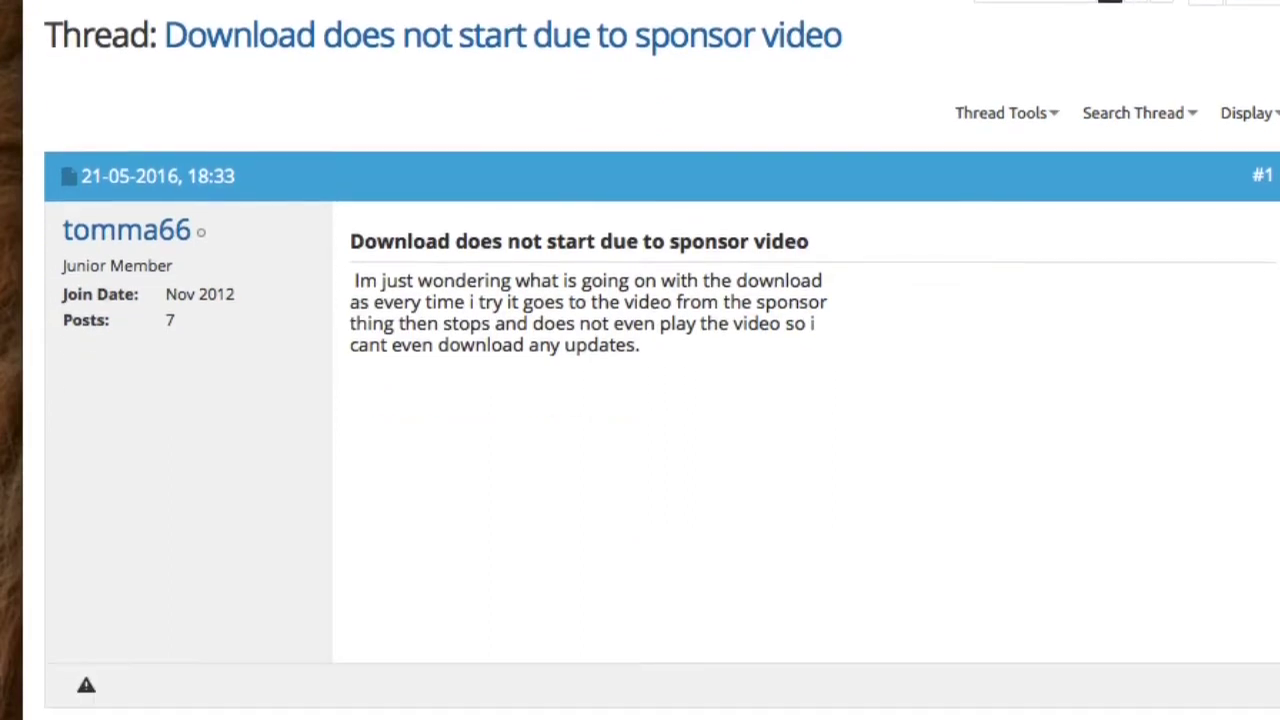
pyautogui.scroll(-3, 640, 360)
pyautogui.scroll(-1, 640, 360)
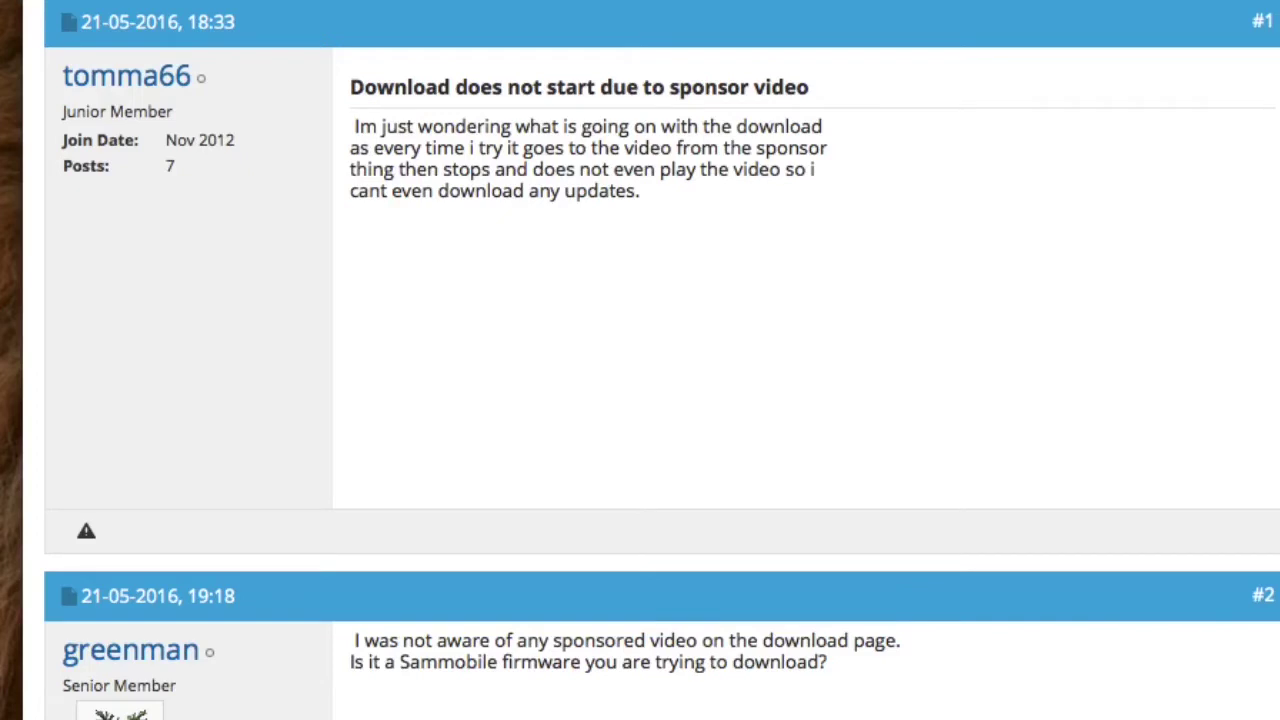
pyautogui.scroll(-1, 640, 360)
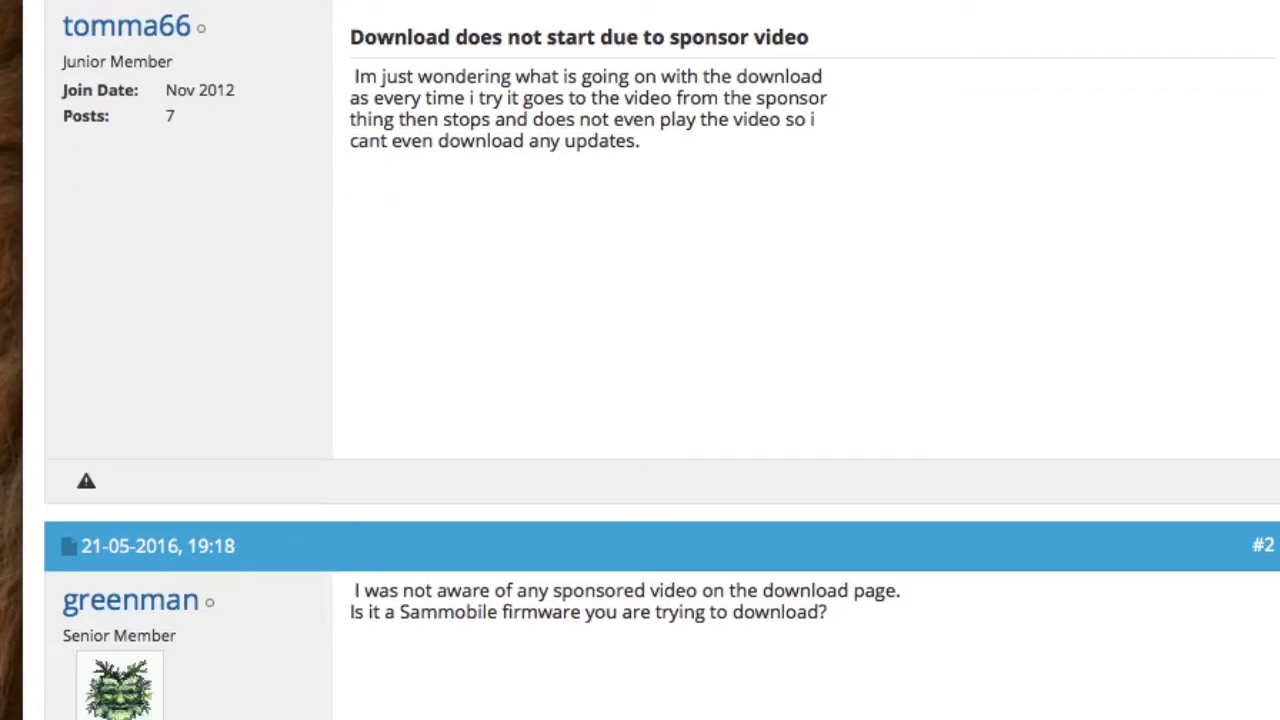
pyautogui.scroll(-3, 640, 360)
pyautogui.scroll(-5, 640, 360)
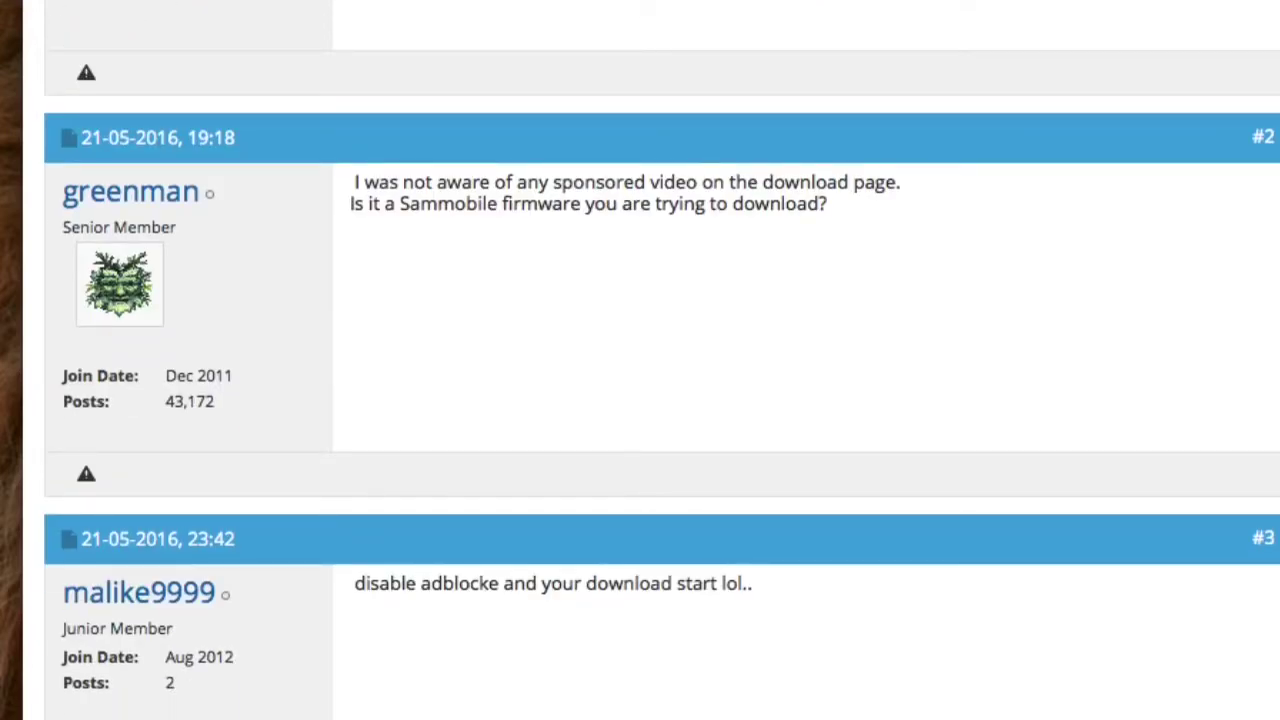
pyautogui.scroll(2, 640, 360)
pyautogui.scroll(10, 640, 360)
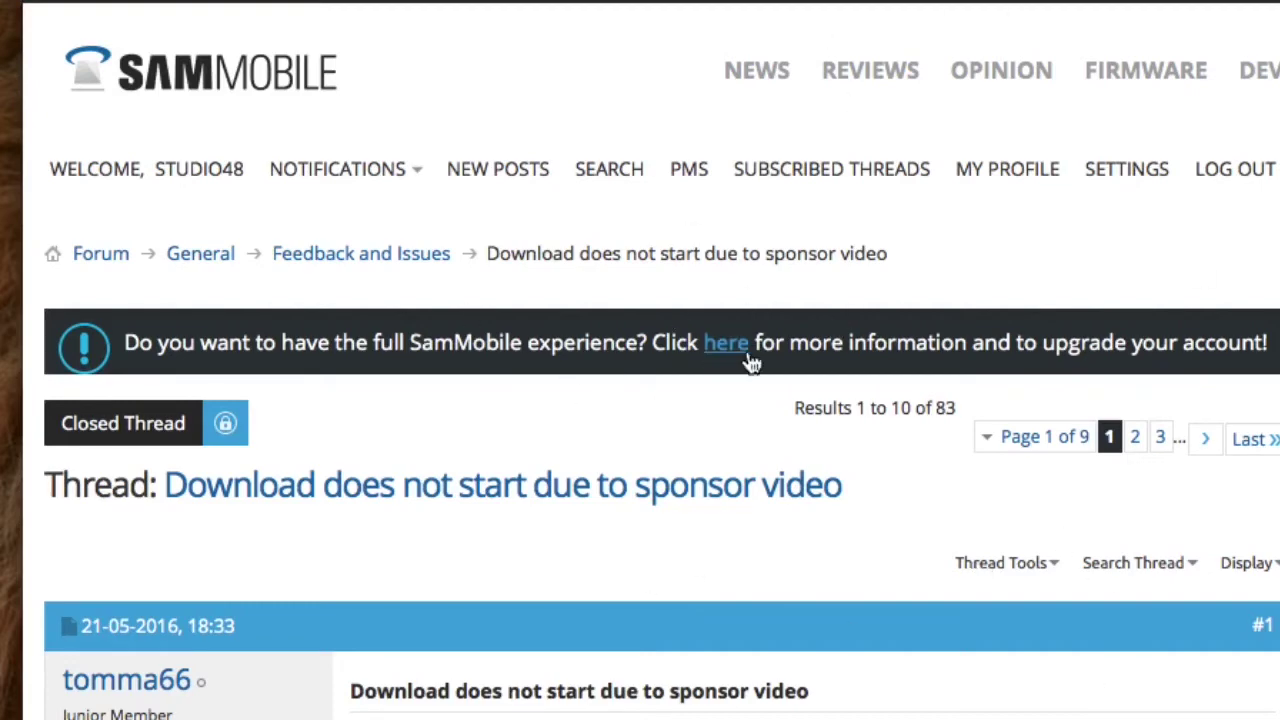
# - Return to the firmware search, look up G900F, and open the GALAXY S5 (SM-G900F) result
pyautogui.click(1164, 58)
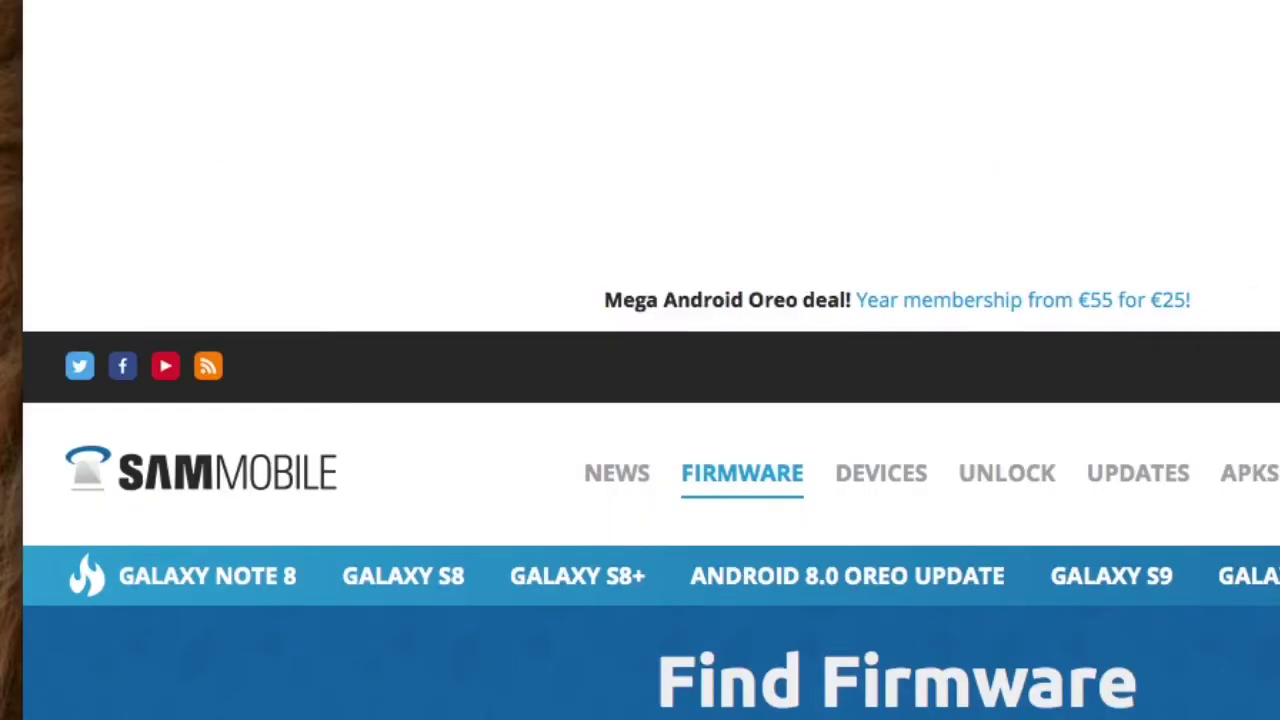
pyautogui.scroll(-5, 640, 400)
pyautogui.scroll(-5, 640, 400)
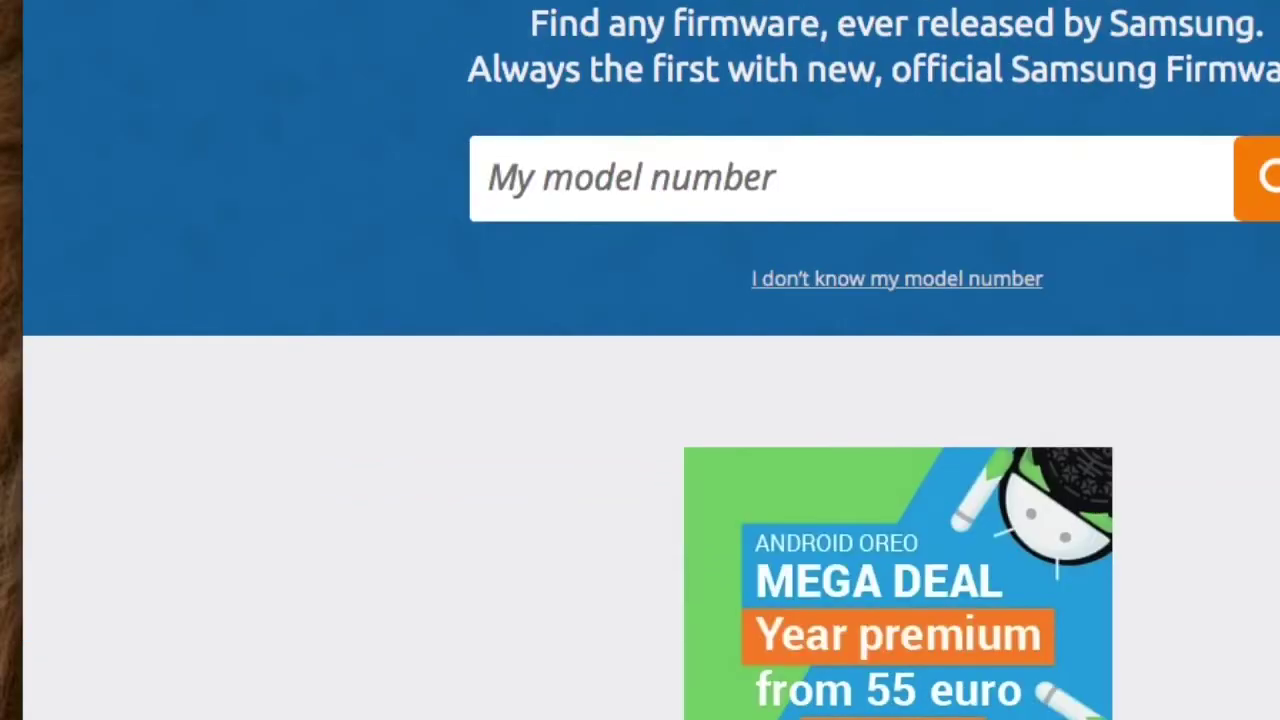
pyautogui.click(1028, 196)
pyautogui.write('G')
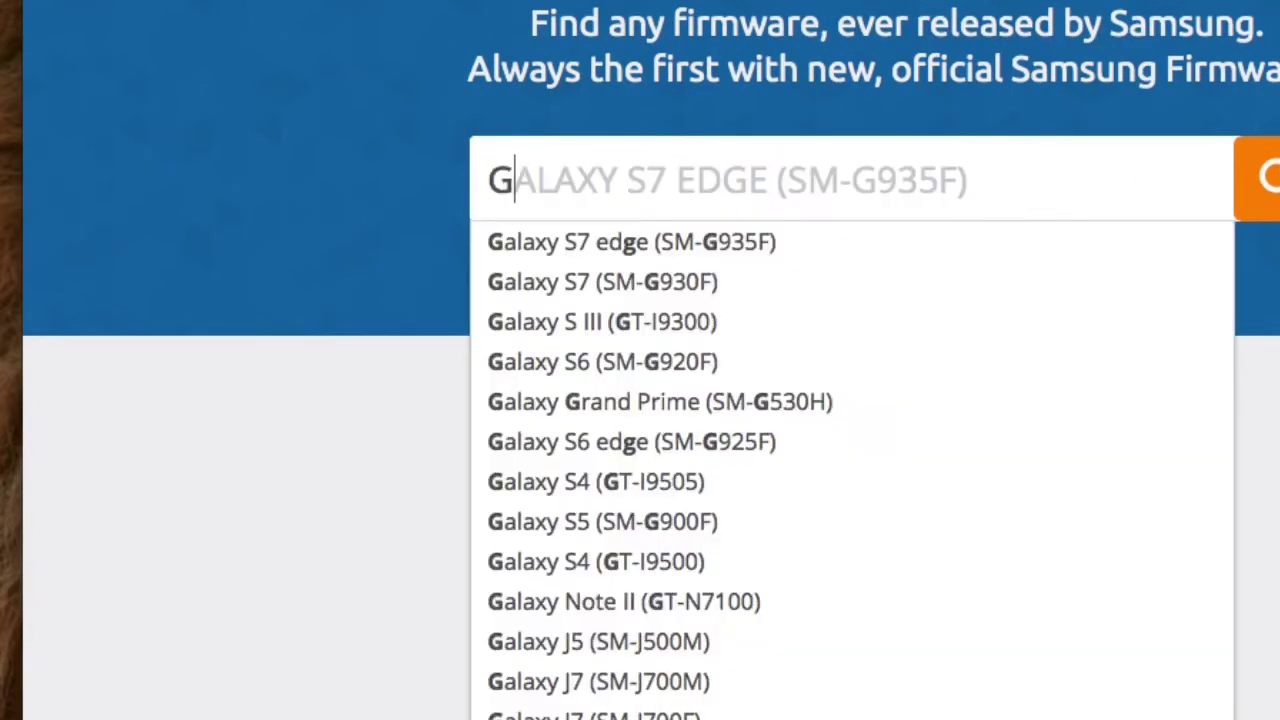
pyautogui.write('900F')
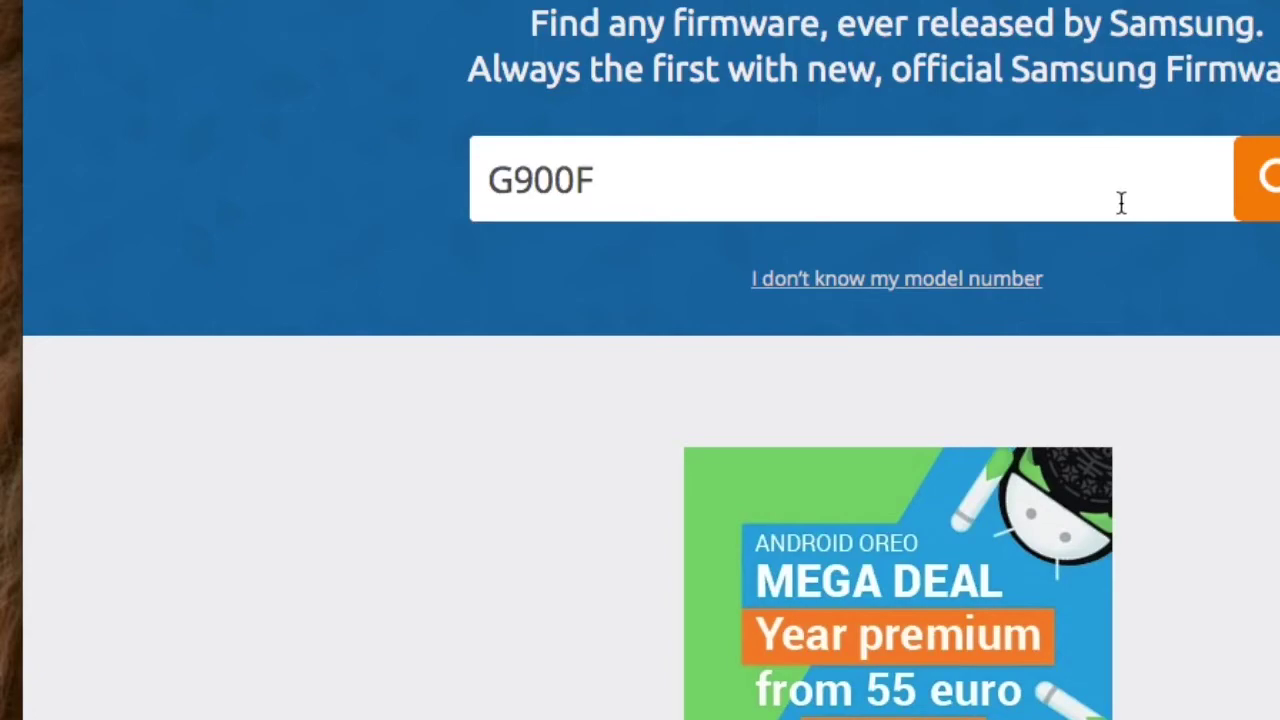
pyautogui.click(1268, 180)
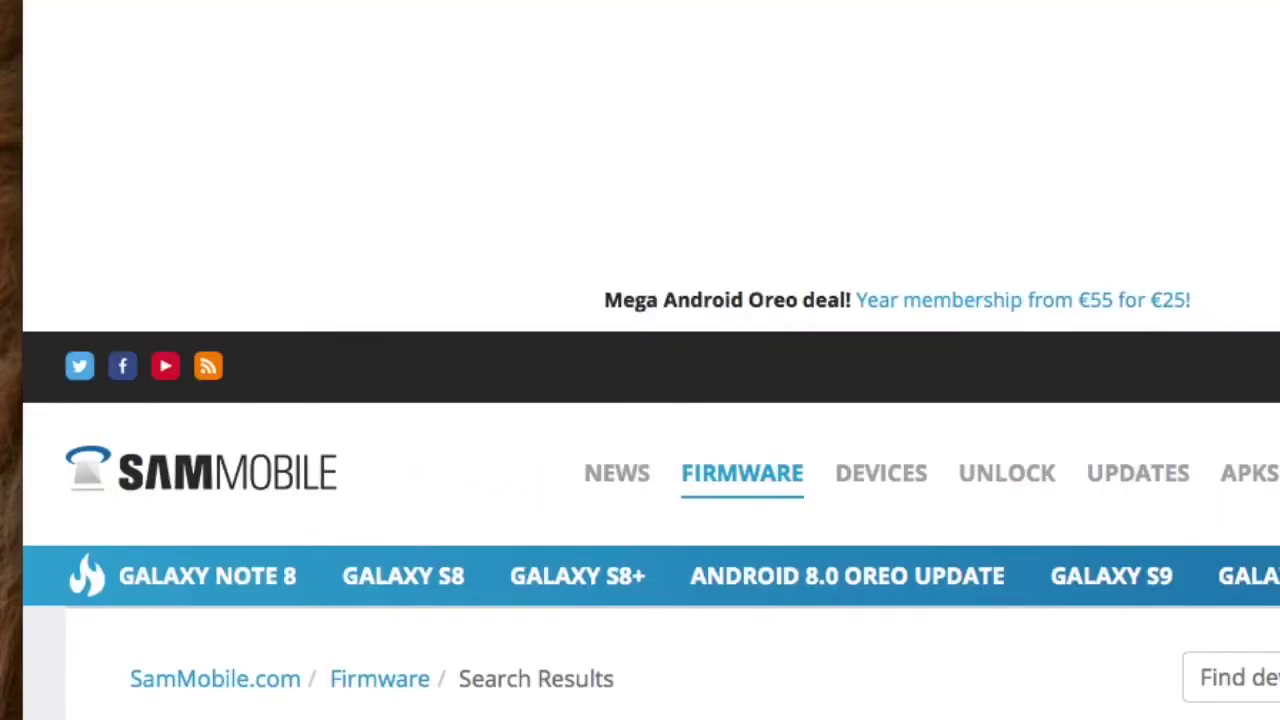
pyautogui.scroll(-6, 640, 400)
pyautogui.scroll(-3, 640, 400)
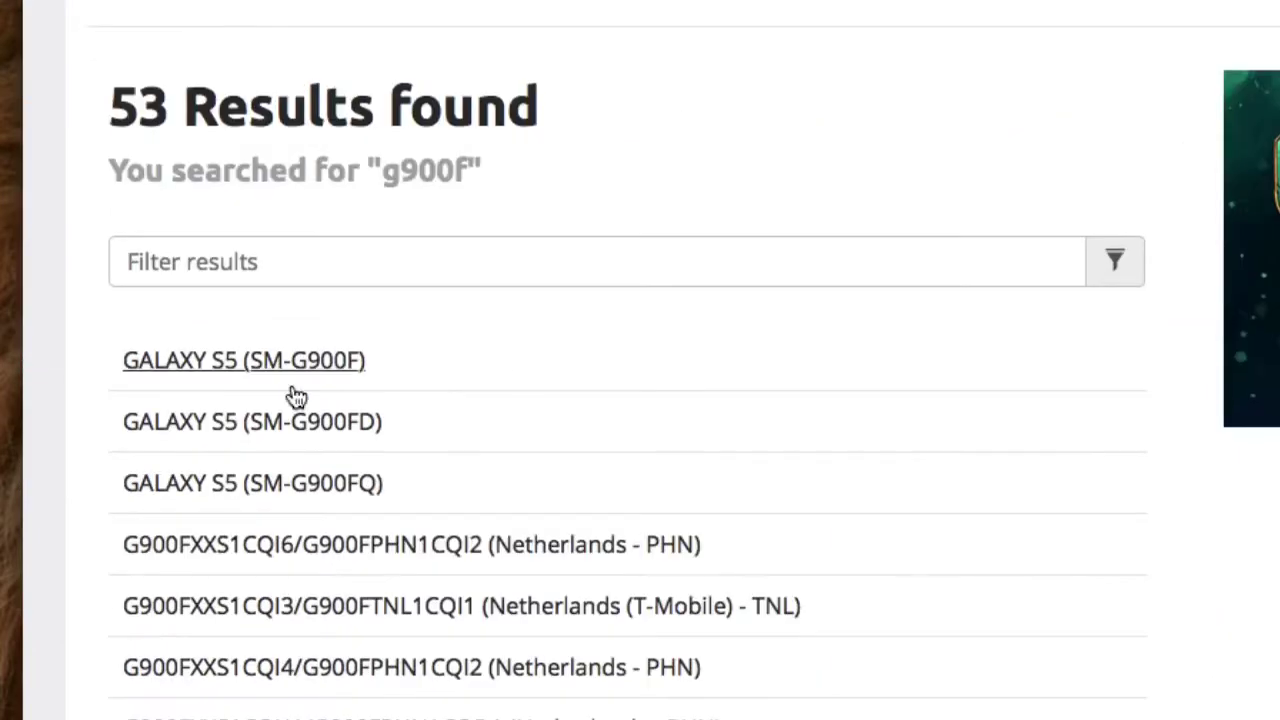
pyautogui.click(218, 390)
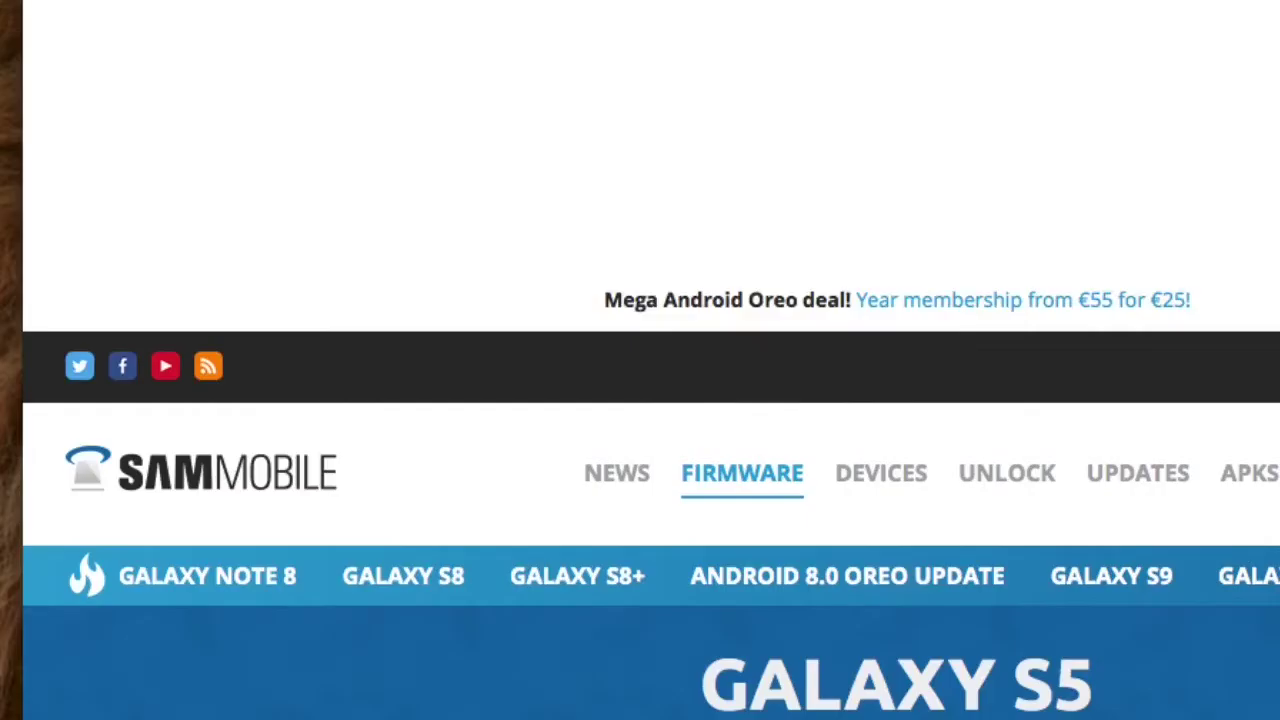
pyautogui.scroll(-4, 640, 400)
pyautogui.scroll(-6, 640, 400)
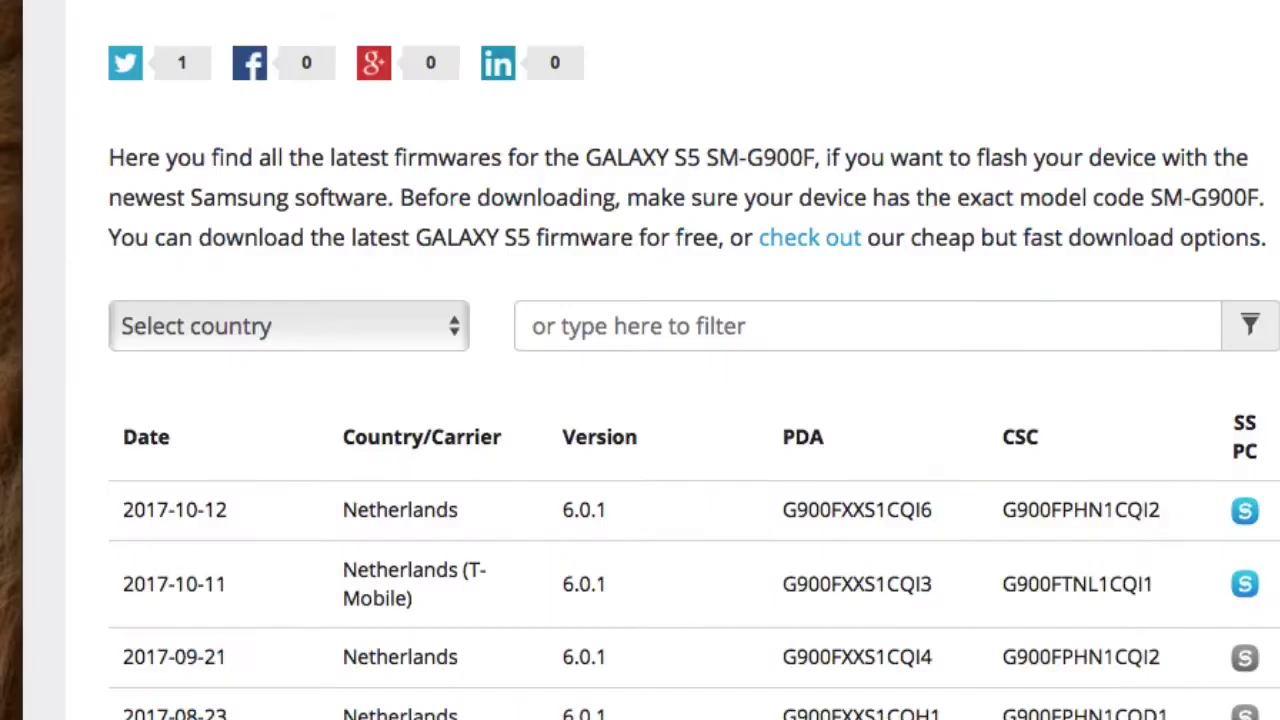
pyautogui.scroll(-3, 640, 400)
pyautogui.scroll(-3, 640, 400)
pyautogui.scroll(1, 640, 400)
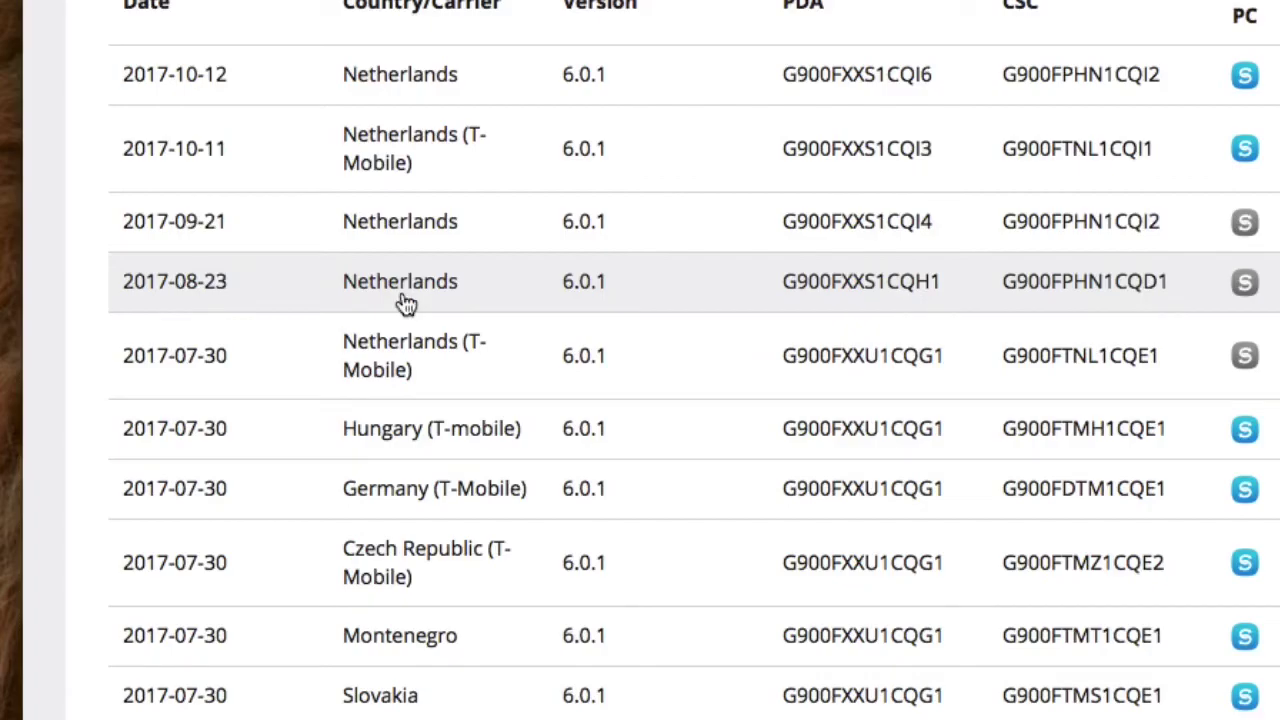
pyautogui.scroll(10, 401, 291)
pyautogui.scroll(5, 640, 400)
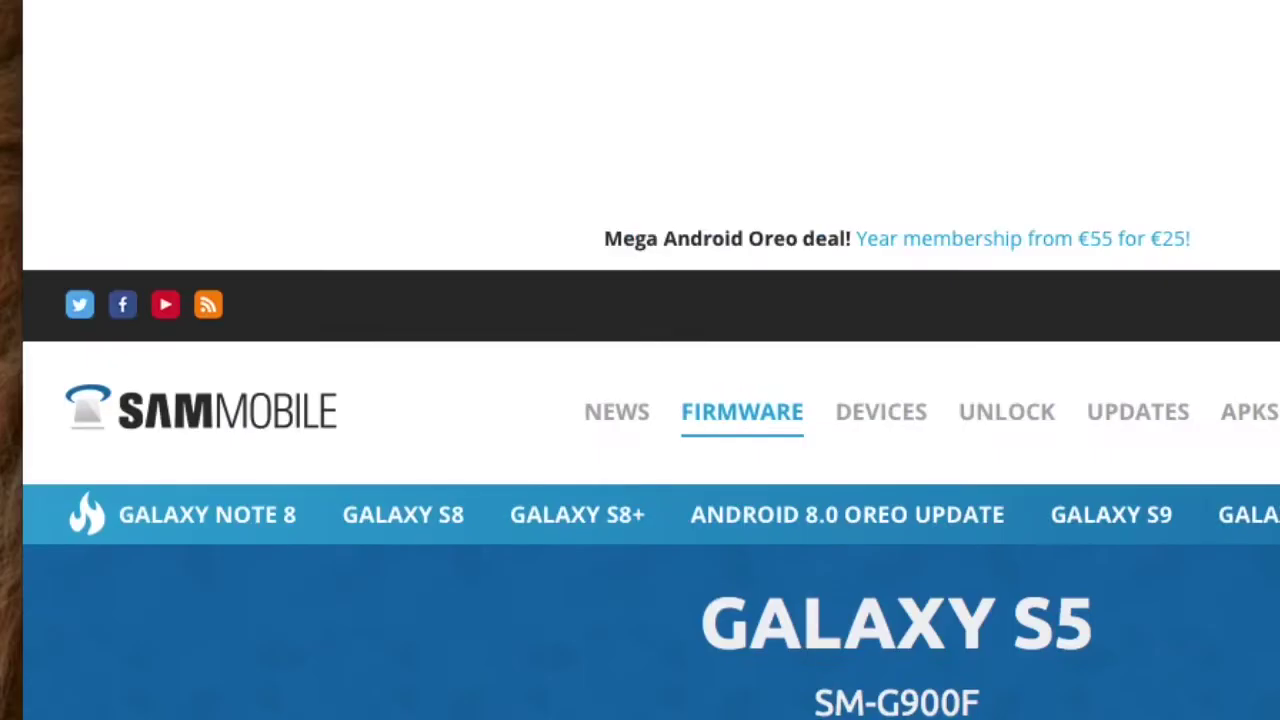
pyautogui.scroll(1, 640, 400)
pyautogui.scroll(-5, 640, 400)
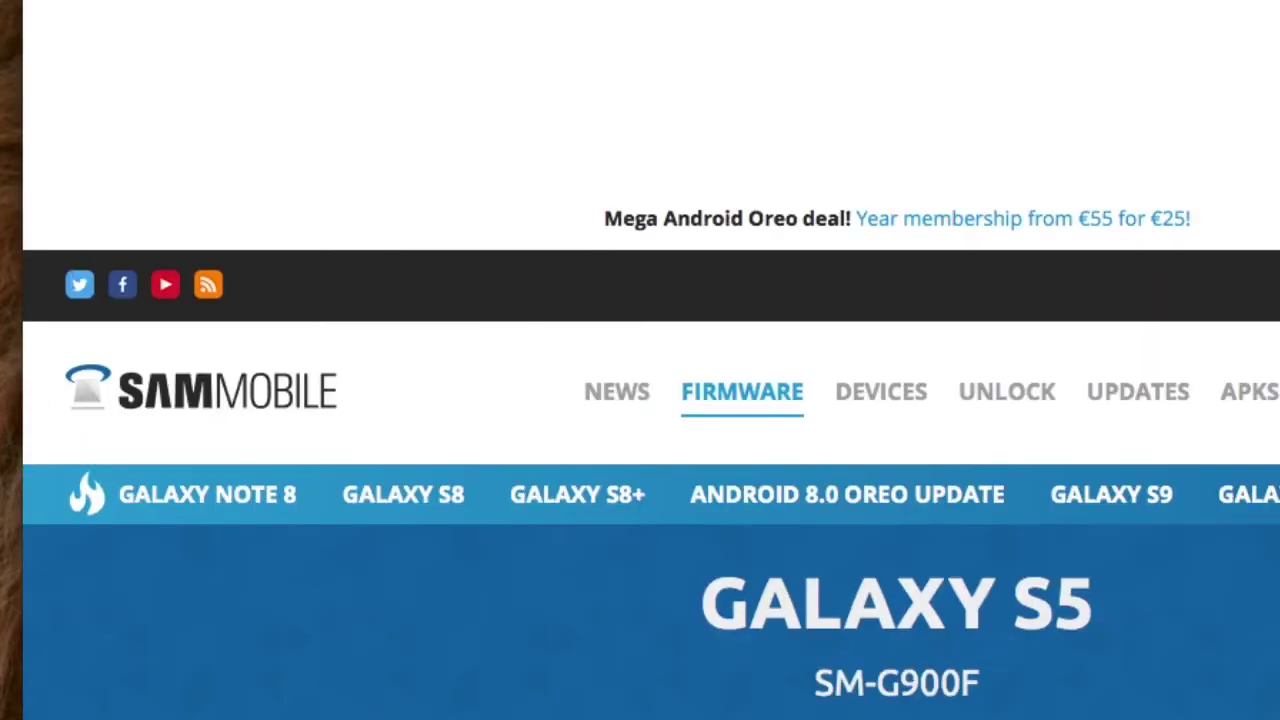
pyautogui.scroll(-5, 640, 400)
pyautogui.scroll(-3, 640, 400)
pyautogui.scroll(-3, 640, 400)
pyautogui.scroll(-3, 640, 400)
pyautogui.scroll(-2, 640, 400)
pyautogui.scroll(-3, 640, 400)
pyautogui.scroll(-4, 640, 400)
pyautogui.scroll(-4, 640, 400)
pyautogui.scroll(-2, 640, 400)
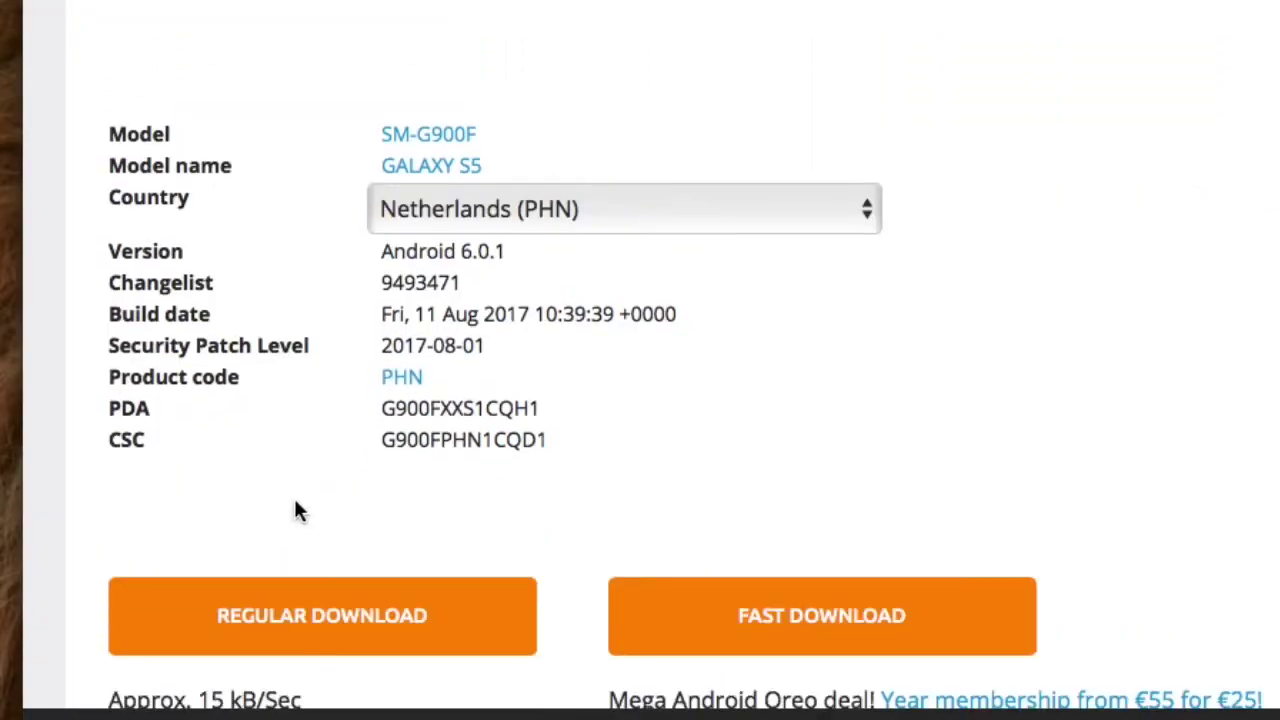
# - Start the regular download of Netherlands firmware G900FXXS1CQH1 (Android 6.0.1)
pyautogui.click(338, 600)
pyautogui.scroll(3, 1195, 285)
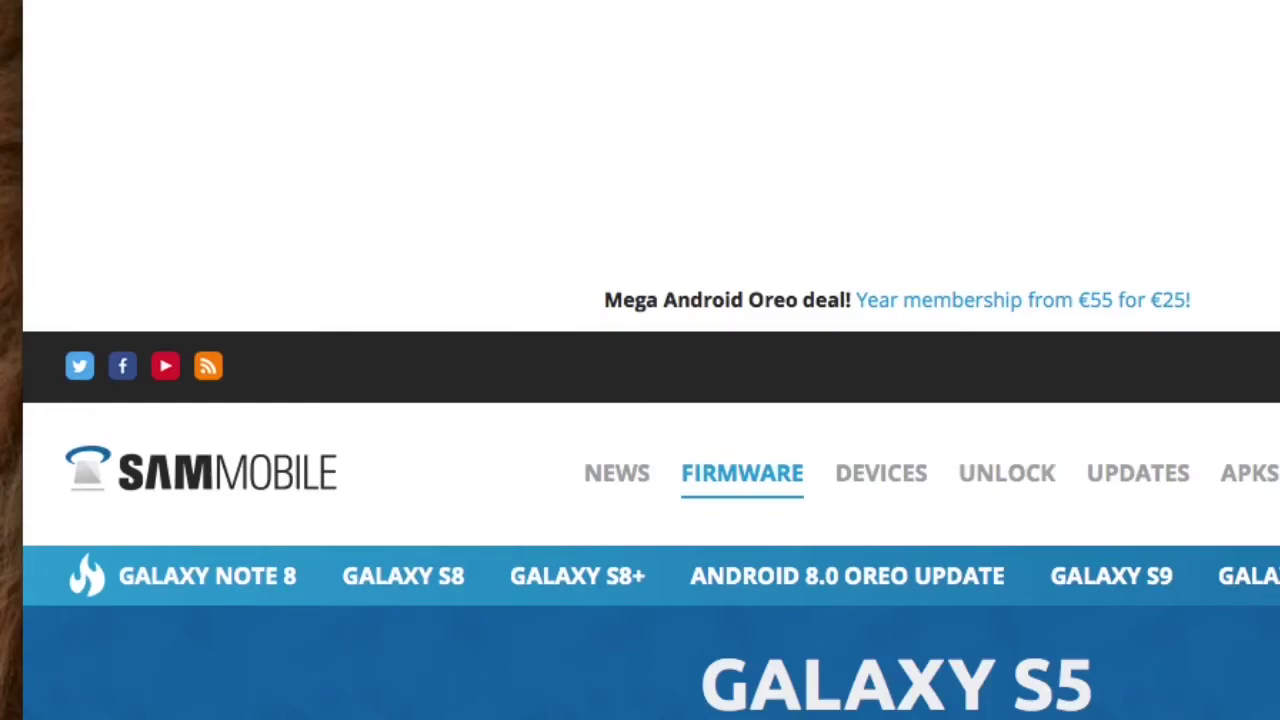
pyautogui.scroll(-5, 640, 400)
pyautogui.scroll(-3, 640, 400)
pyautogui.scroll(-2, 640, 400)
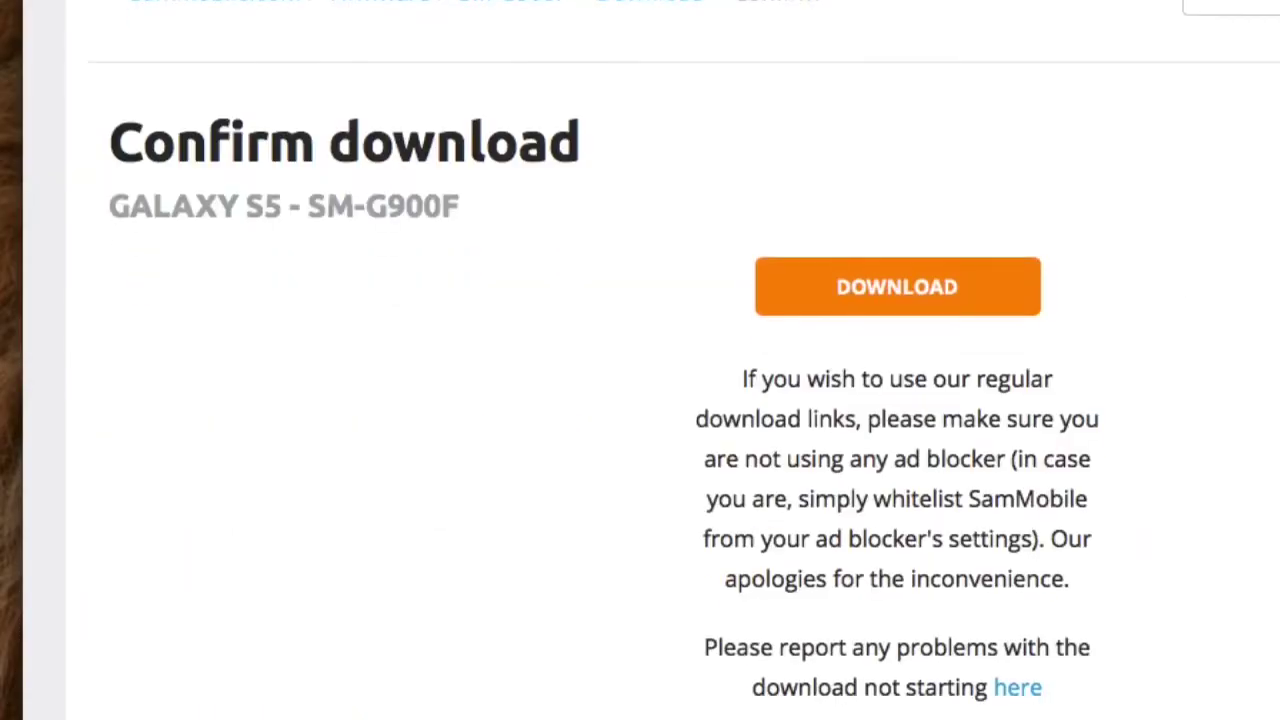
pyautogui.scroll(-5, 640, 400)
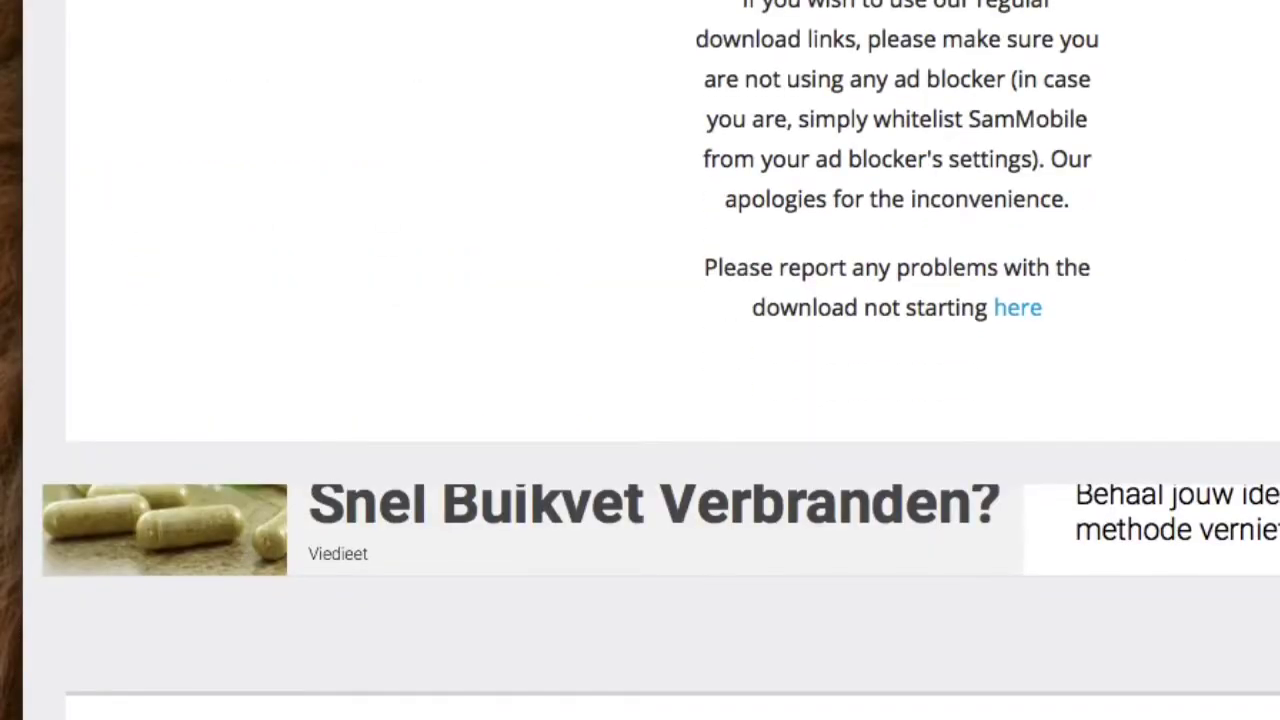
pyautogui.scroll(1, 640, 360)
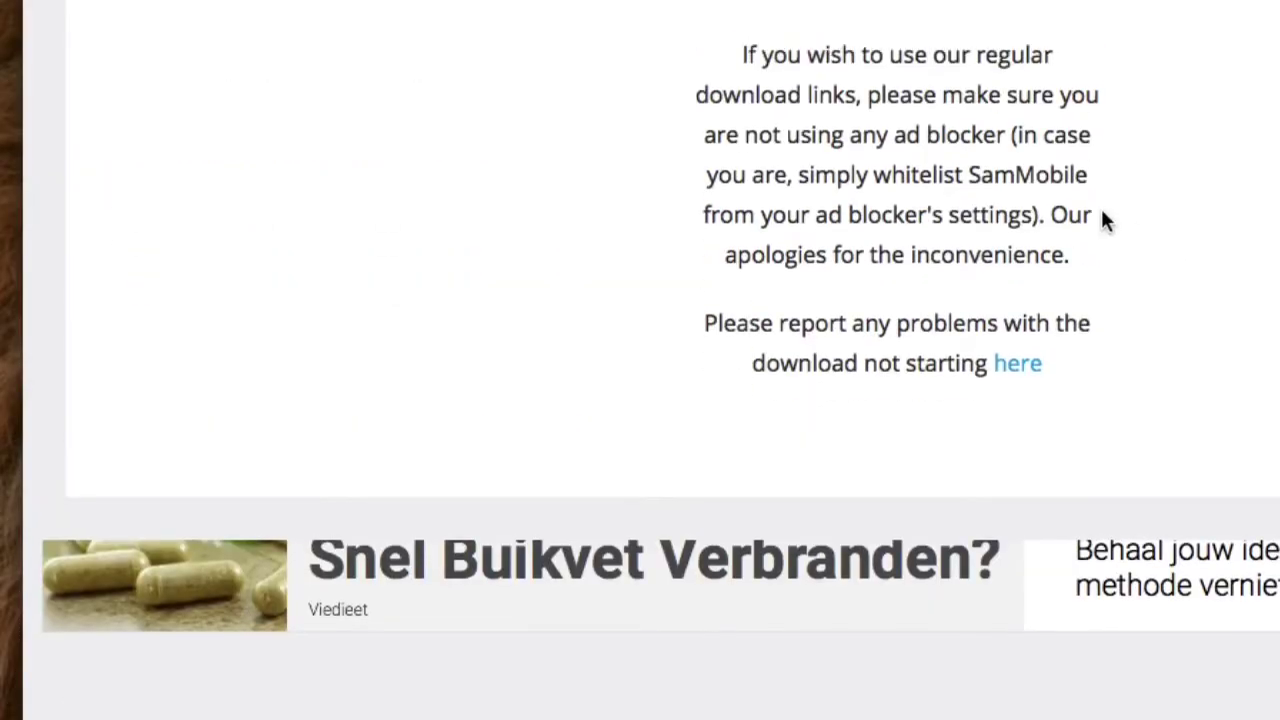
# - Reopen the forum thread 'Download does not start due to sponsor video'
pyautogui.click(1019, 363)
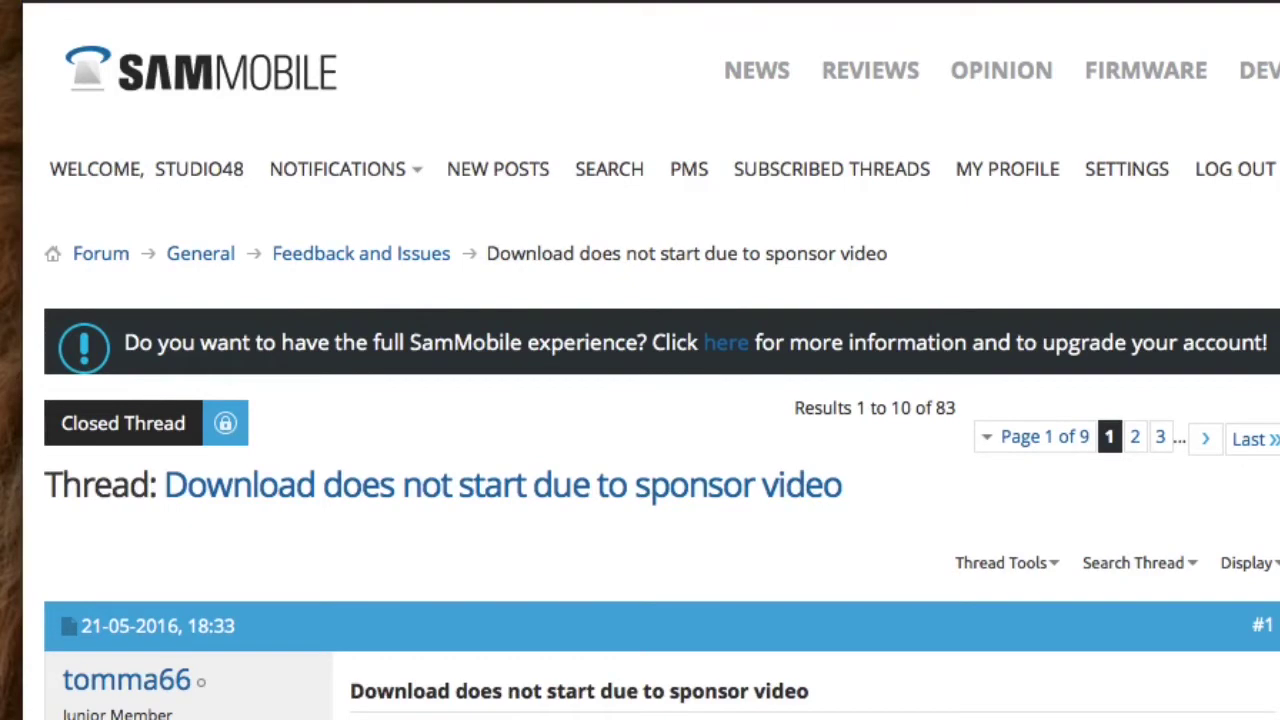
pyautogui.scroll(-5, 640, 400)
pyautogui.scroll(-8, 640, 400)
pyautogui.scroll(-3, 640, 400)
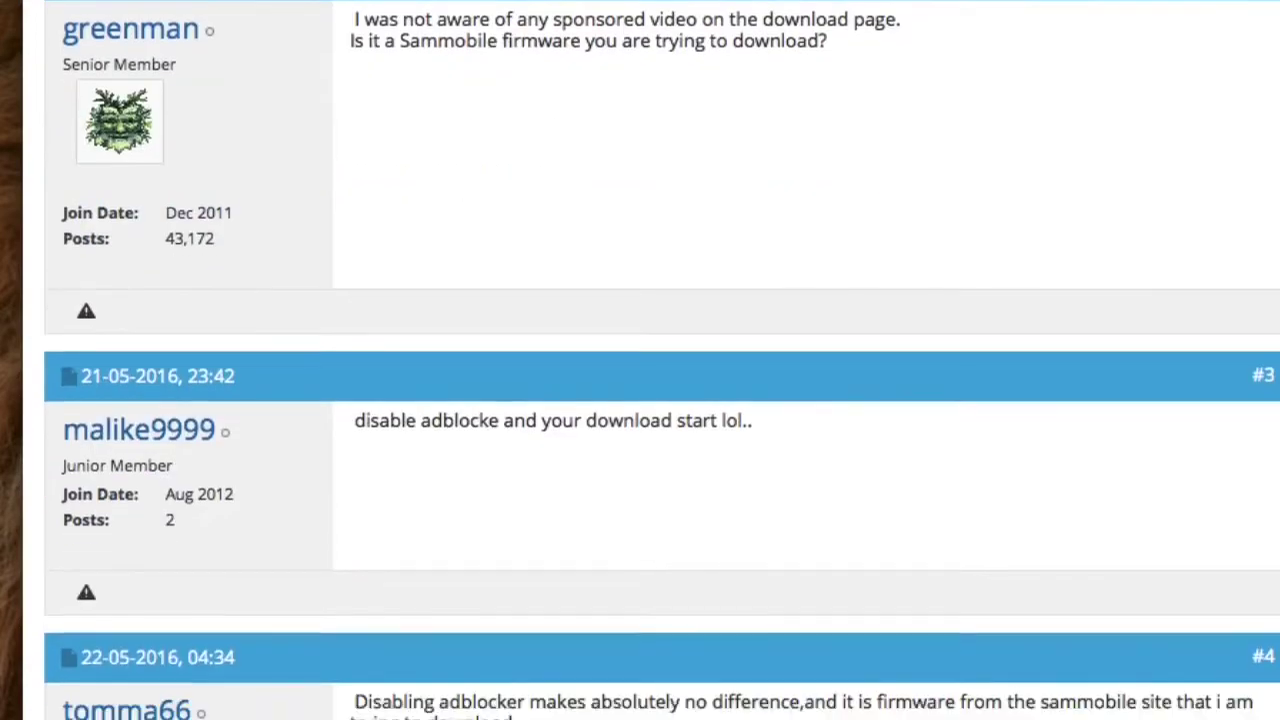
pyautogui.scroll(-3, 640, 400)
pyautogui.scroll(-2, 640, 400)
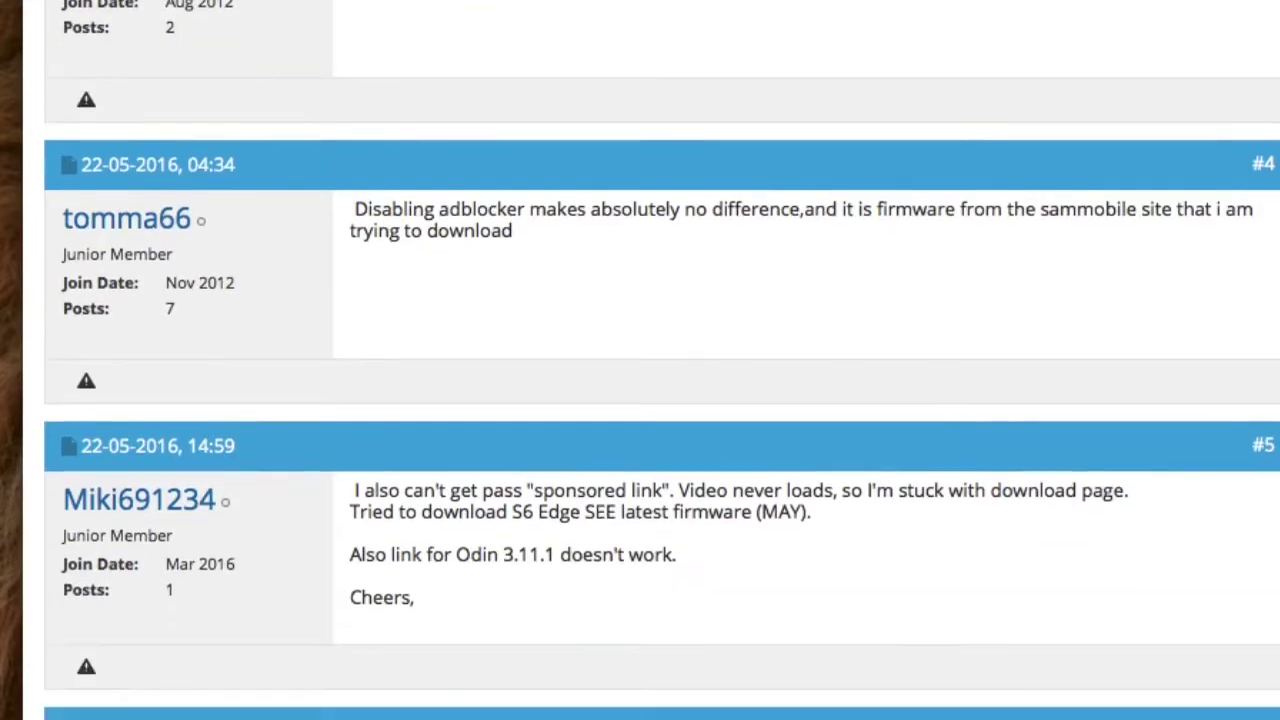
pyautogui.scroll(-8, 640, 400)
pyautogui.scroll(8, 640, 400)
pyautogui.scroll(10, 640, 400)
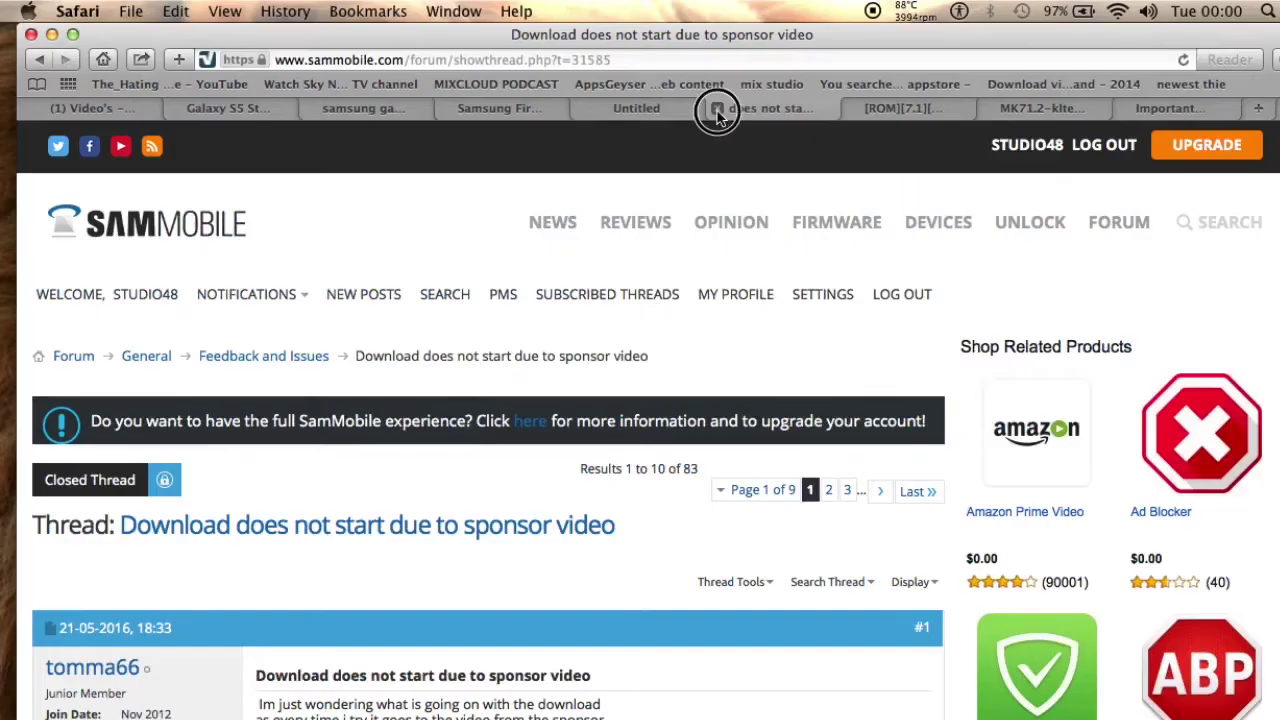
# - Switch through the xda and MK71.2 tabs and close the MK71.2 nightly download page
pyautogui.click(711, 108)
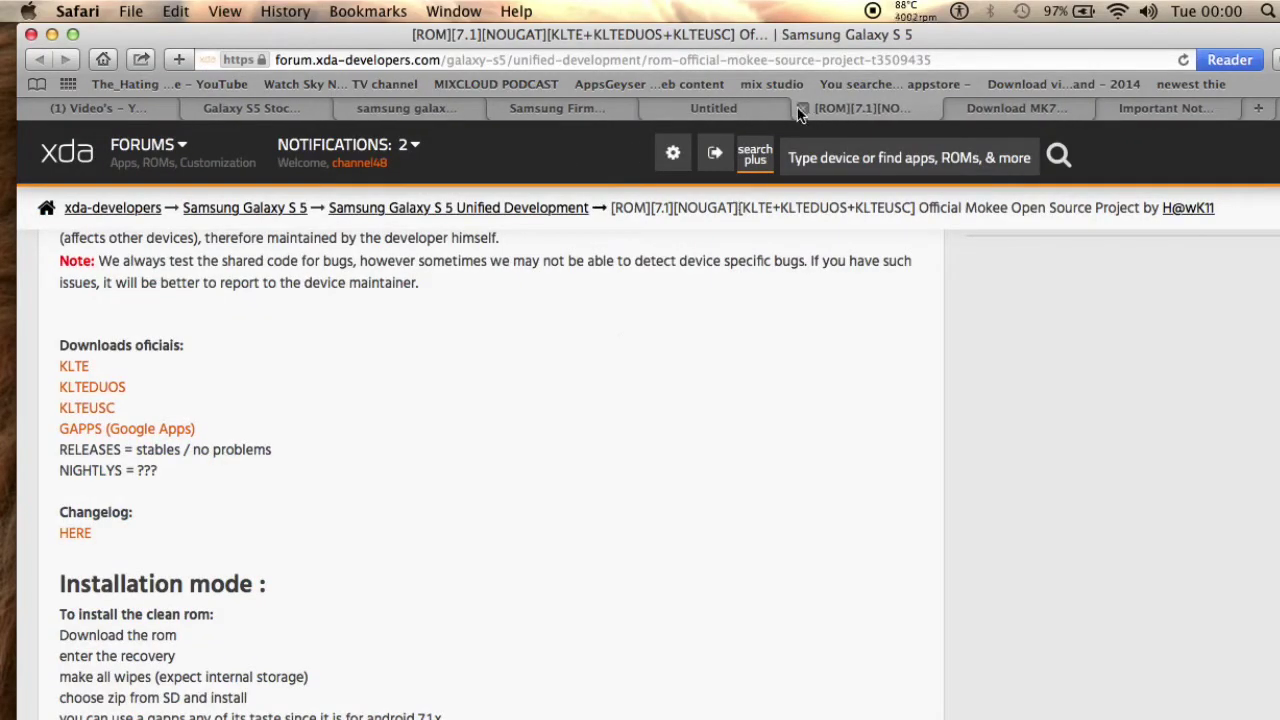
pyautogui.click(1000, 108)
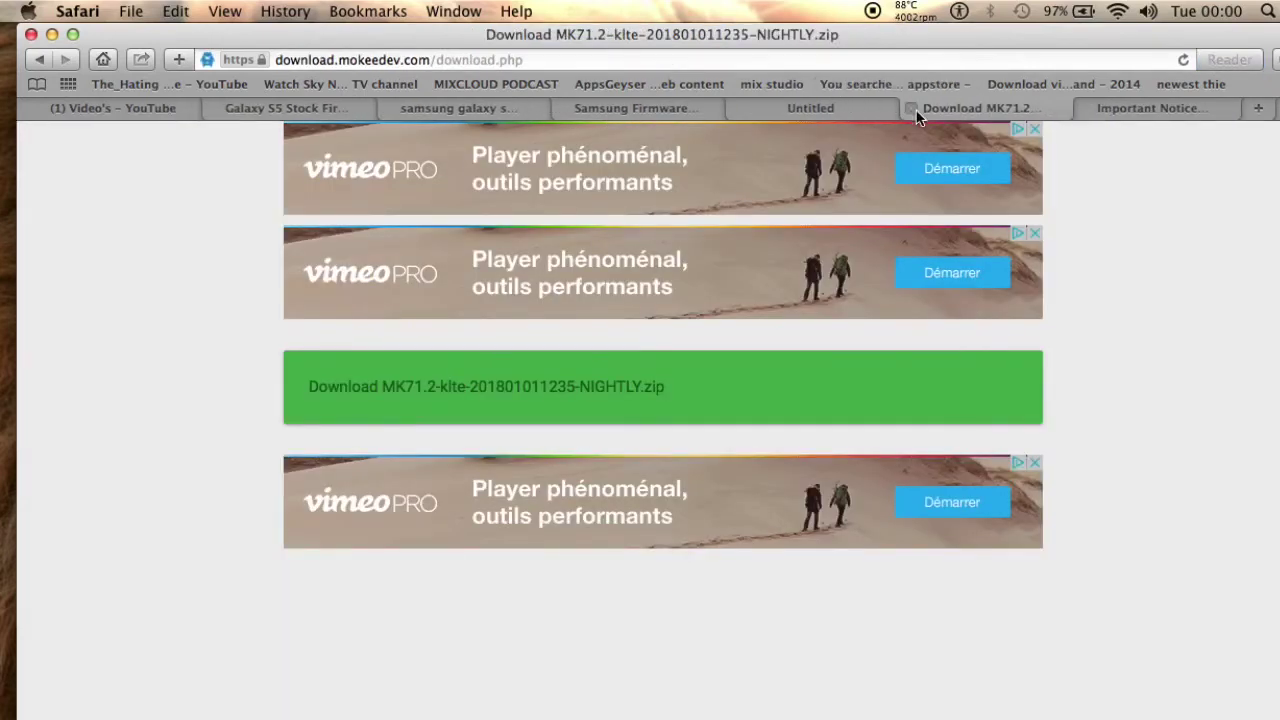
pyautogui.click(916, 108)
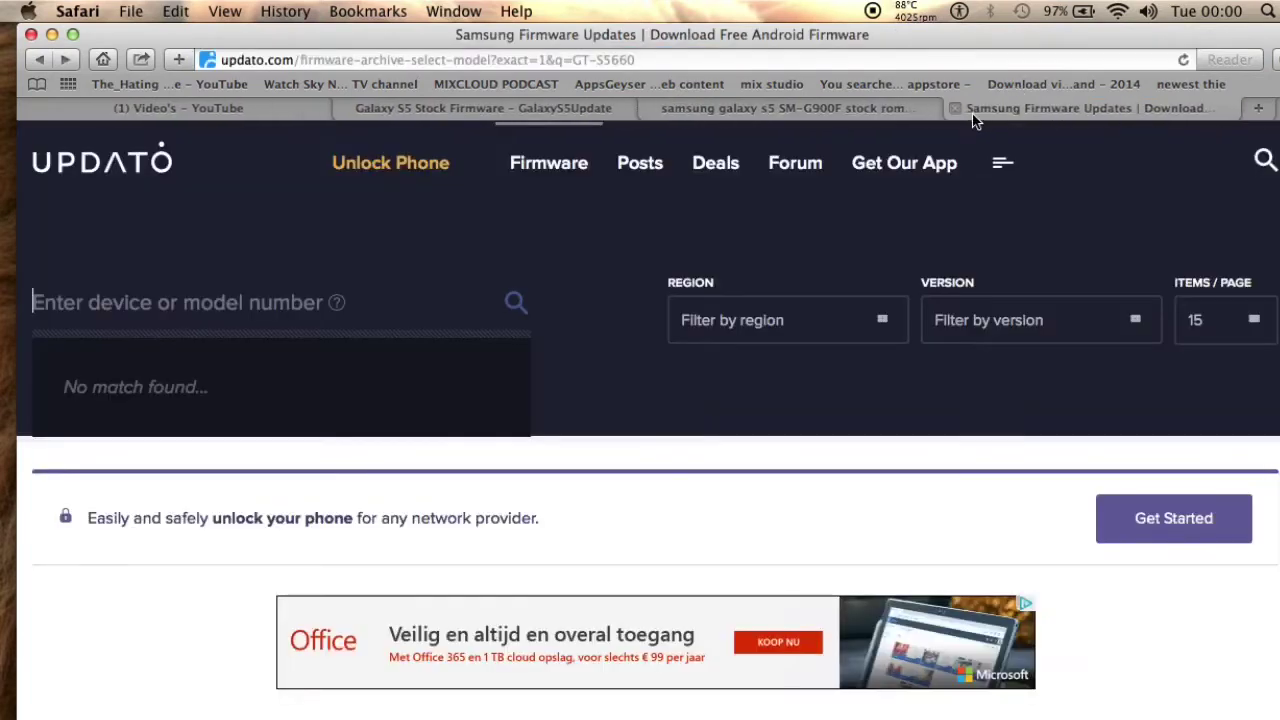
# - Open the Updato SM-G900F link from the xda thread and load more firmware rows twice
pyautogui.click(778, 110)
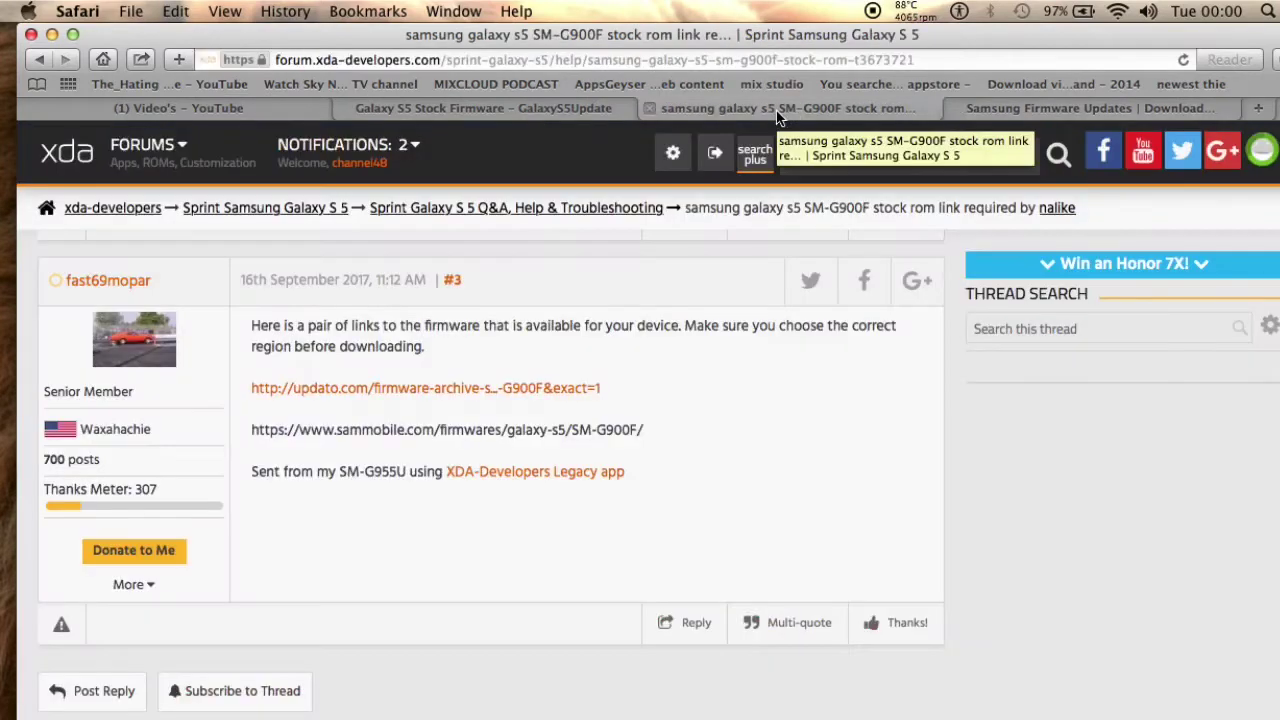
pyautogui.click(458, 396)
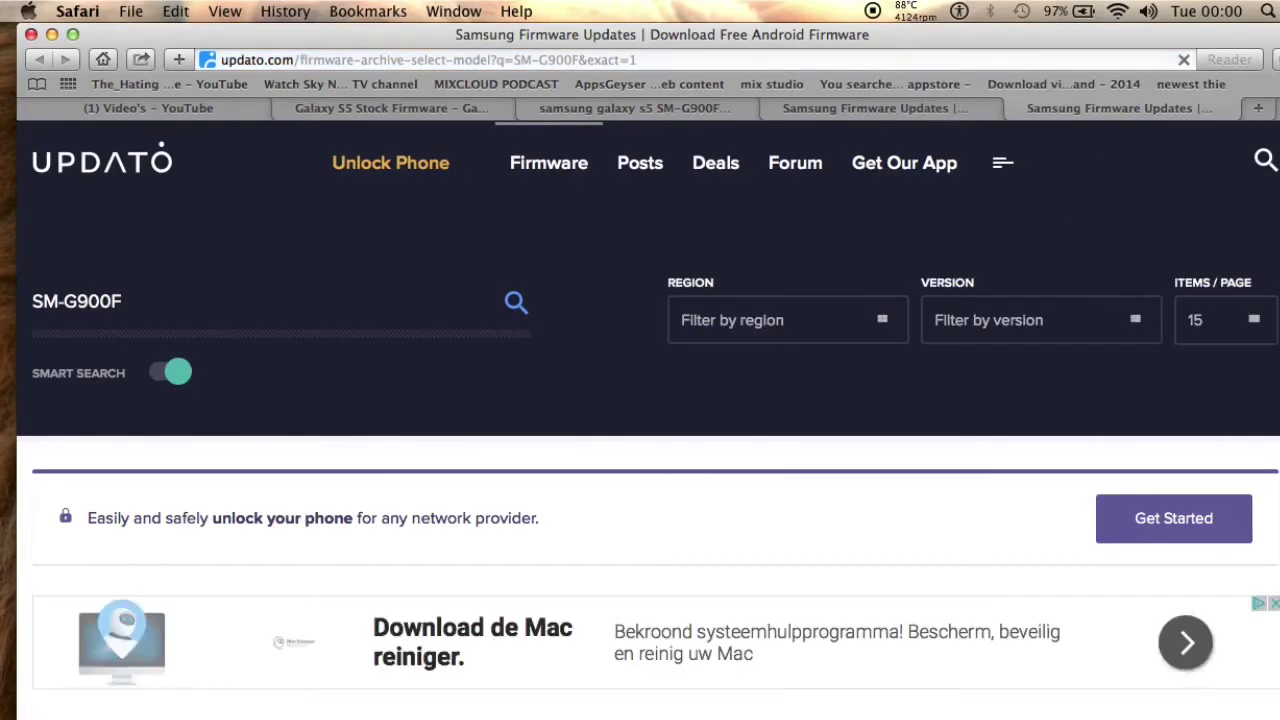
pyautogui.scroll(-5, 640, 400)
pyautogui.scroll(-5, 640, 400)
pyautogui.scroll(-2, 640, 400)
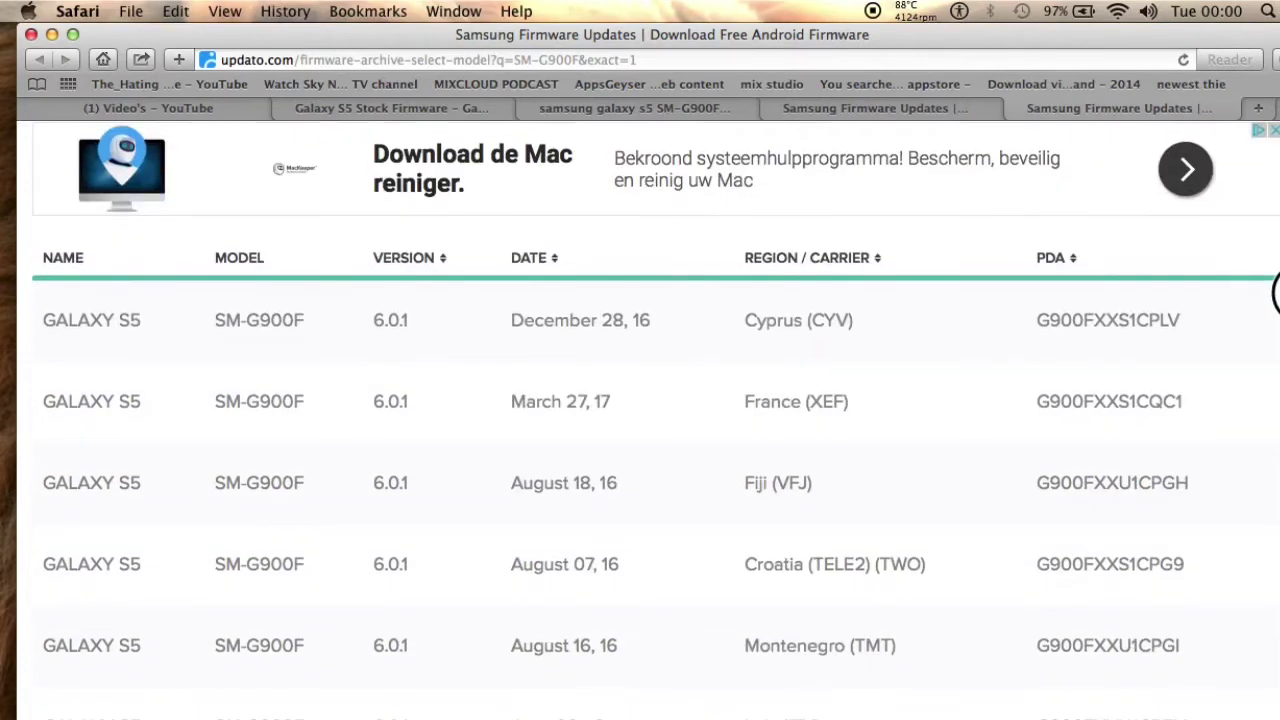
pyautogui.scroll(-3, 1275, 295)
pyautogui.scroll(-3, 1275, 320)
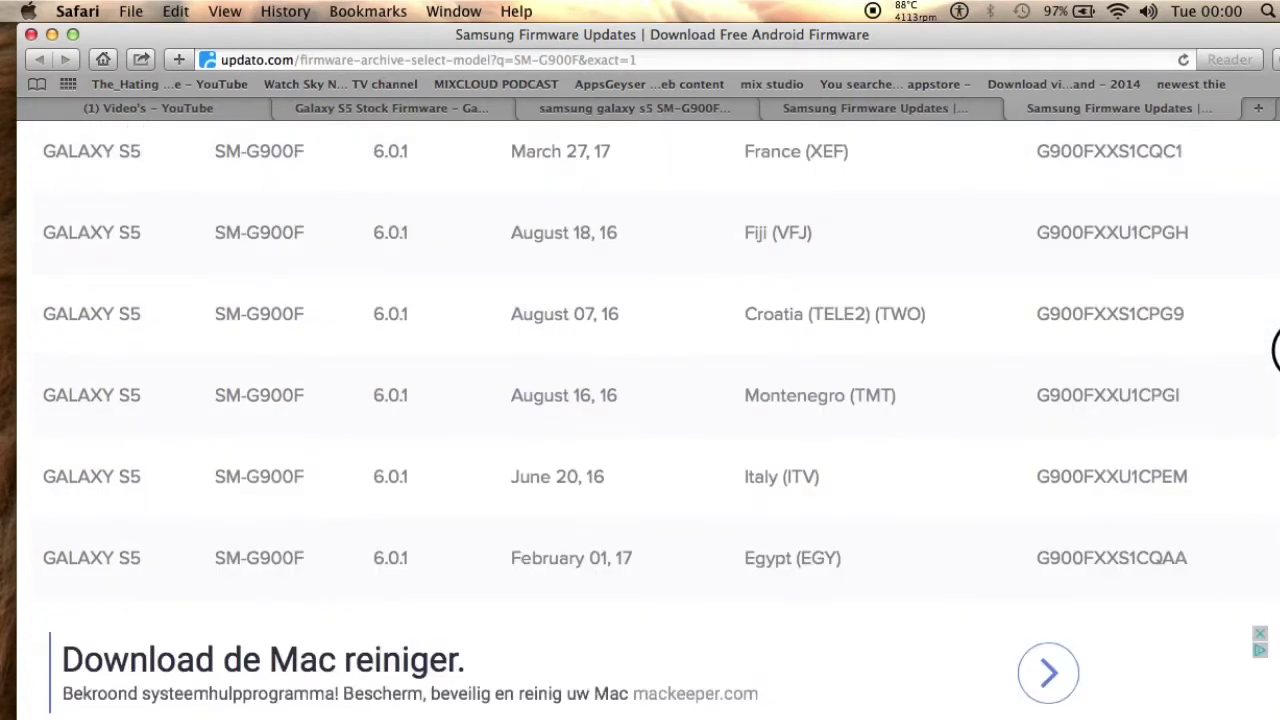
pyautogui.scroll(-5, 1275, 350)
pyautogui.scroll(-5, 1275, 400)
pyautogui.scroll(-8, 1275, 500)
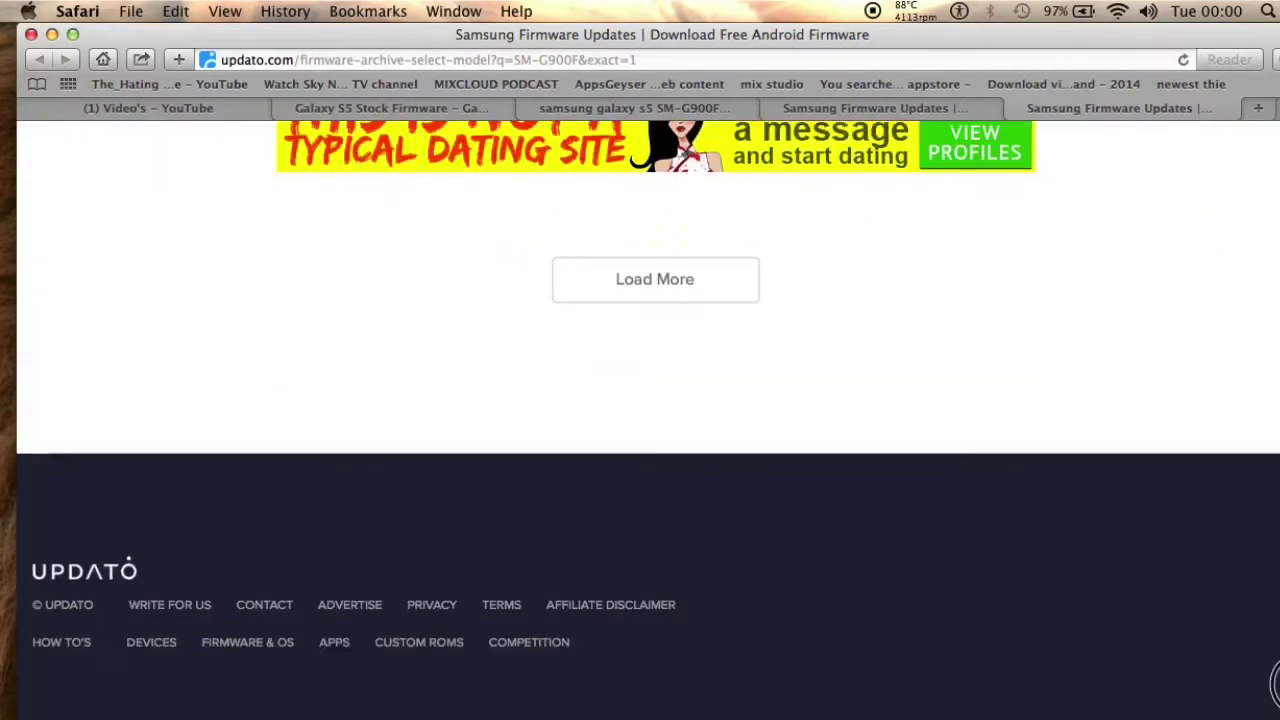
pyautogui.click(655, 279)
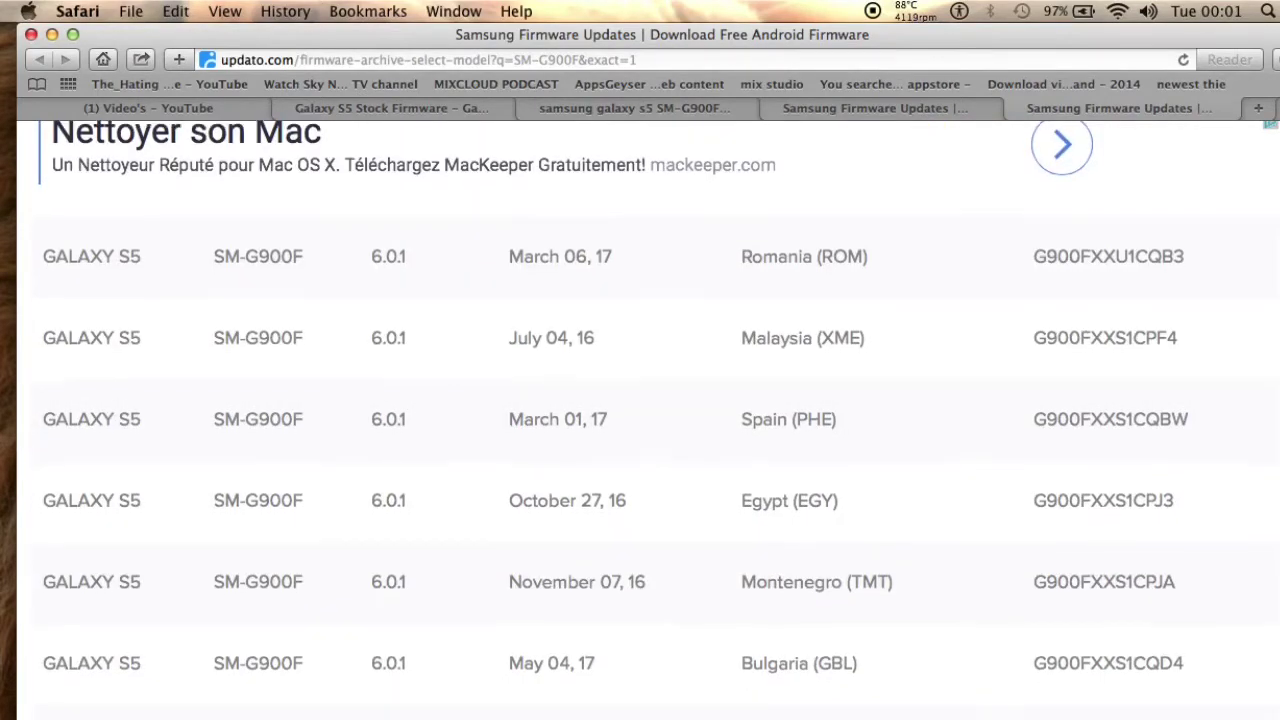
pyautogui.scroll(-5, 640, 400)
pyautogui.scroll(-8, 640, 400)
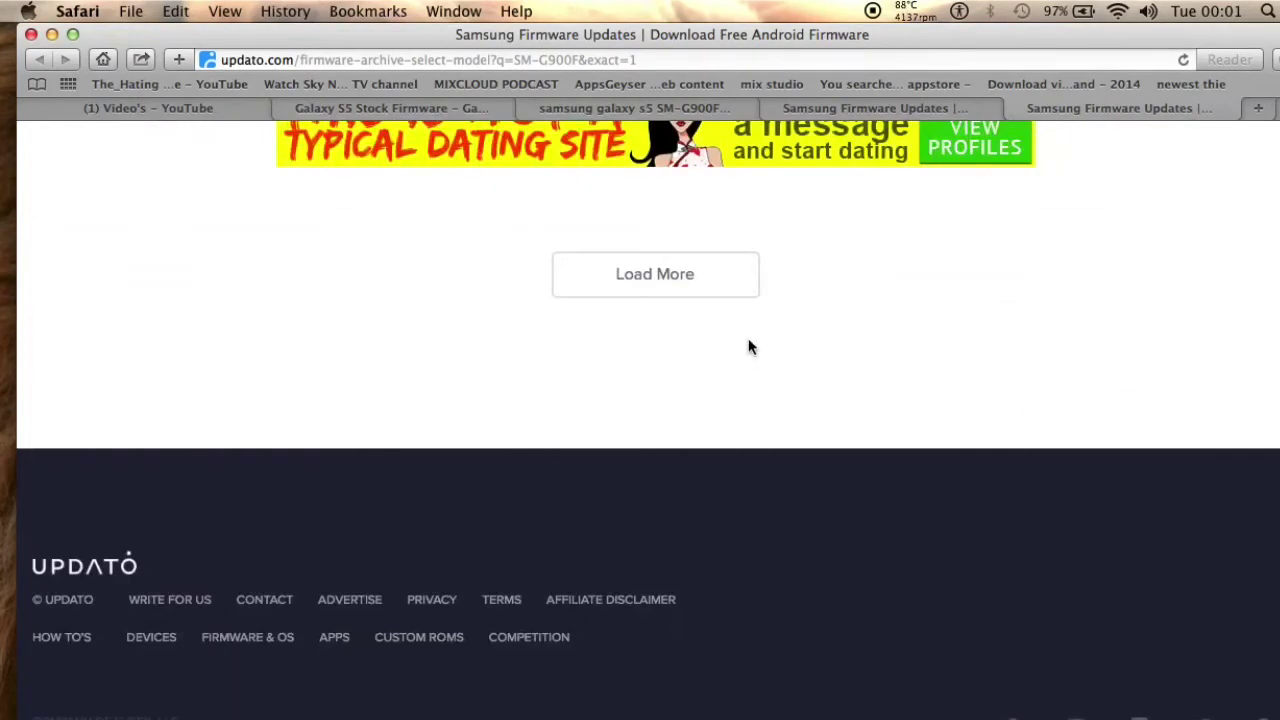
pyautogui.click(712, 281)
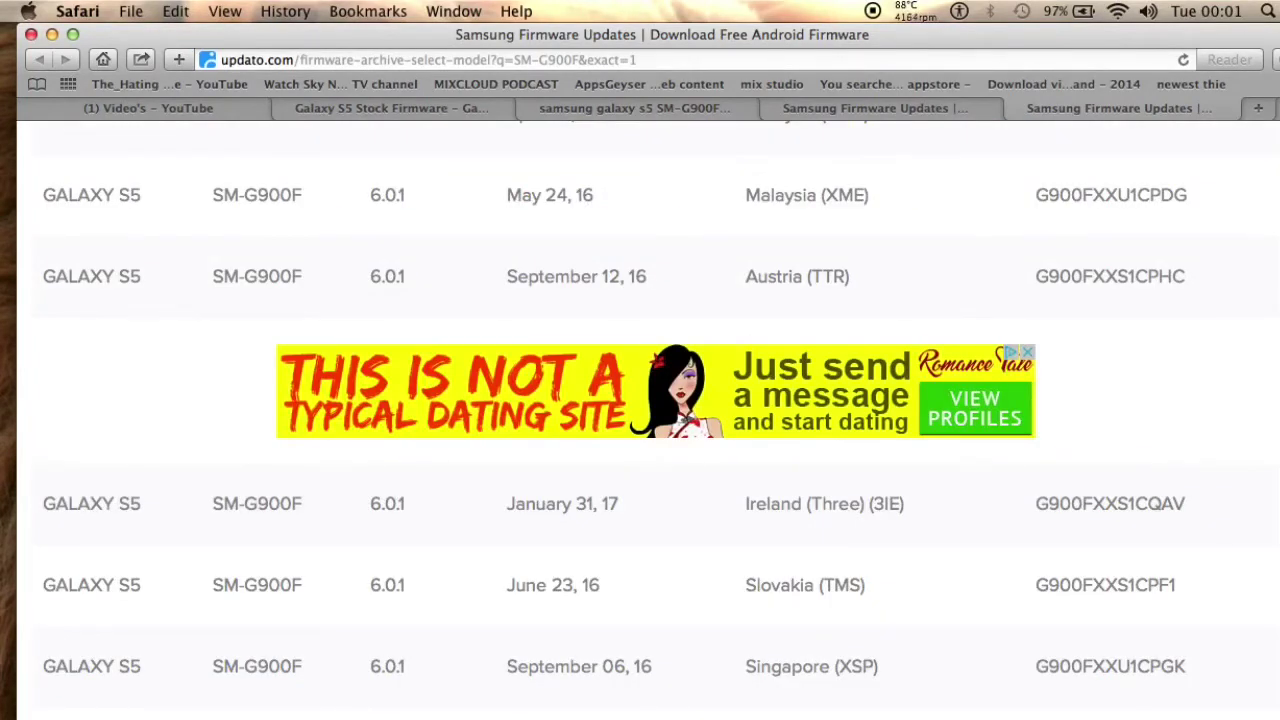
pyautogui.scroll(-4, 640, 400)
pyautogui.scroll(-2, 640, 400)
pyautogui.scroll(12, 640, 400)
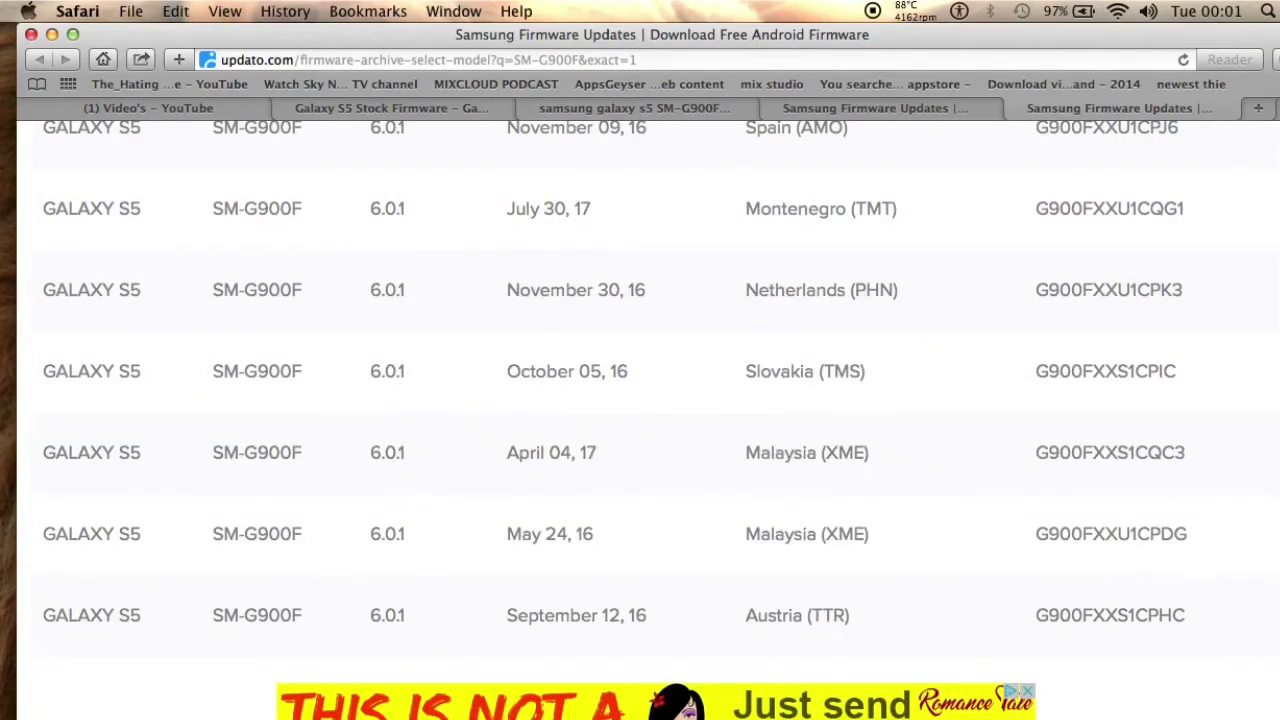
pyautogui.scroll(5, 703, 504)
pyautogui.scroll(5, 703, 504)
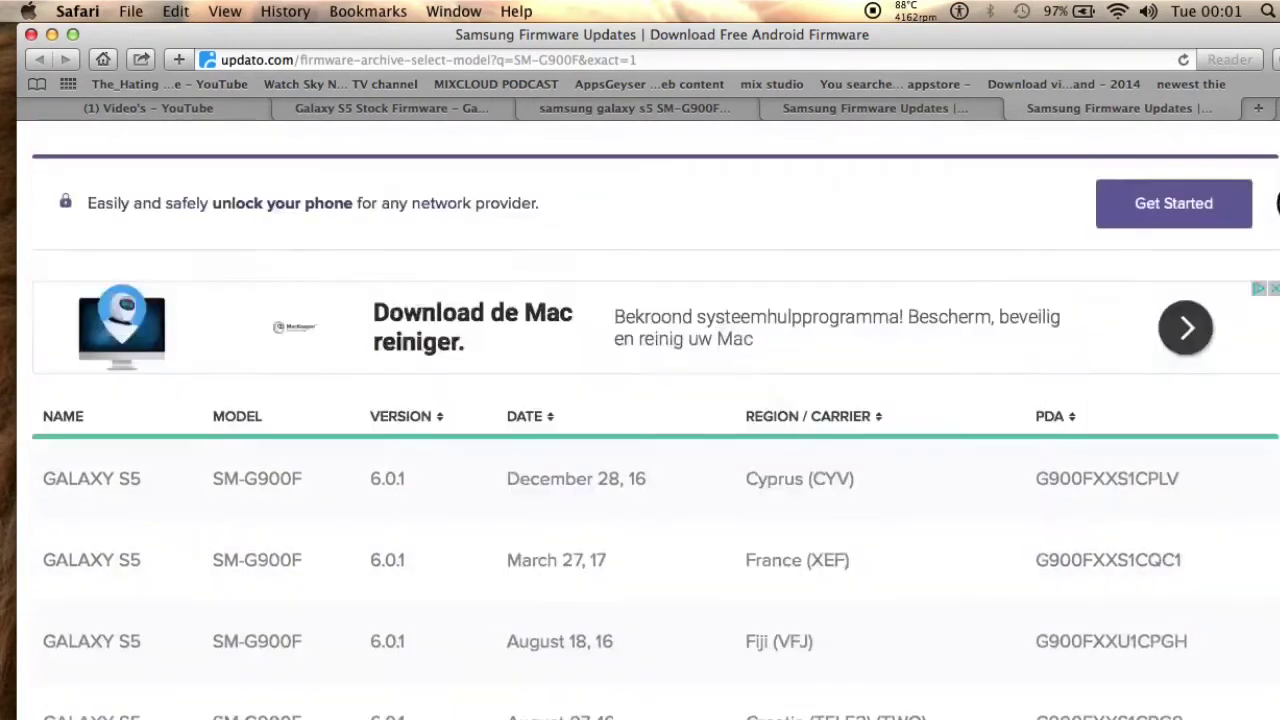
# - Open the Cyprus December 28, 16 SM-G900F firmware record (G900FXXS1CPLV)
pyautogui.click(1096, 486)
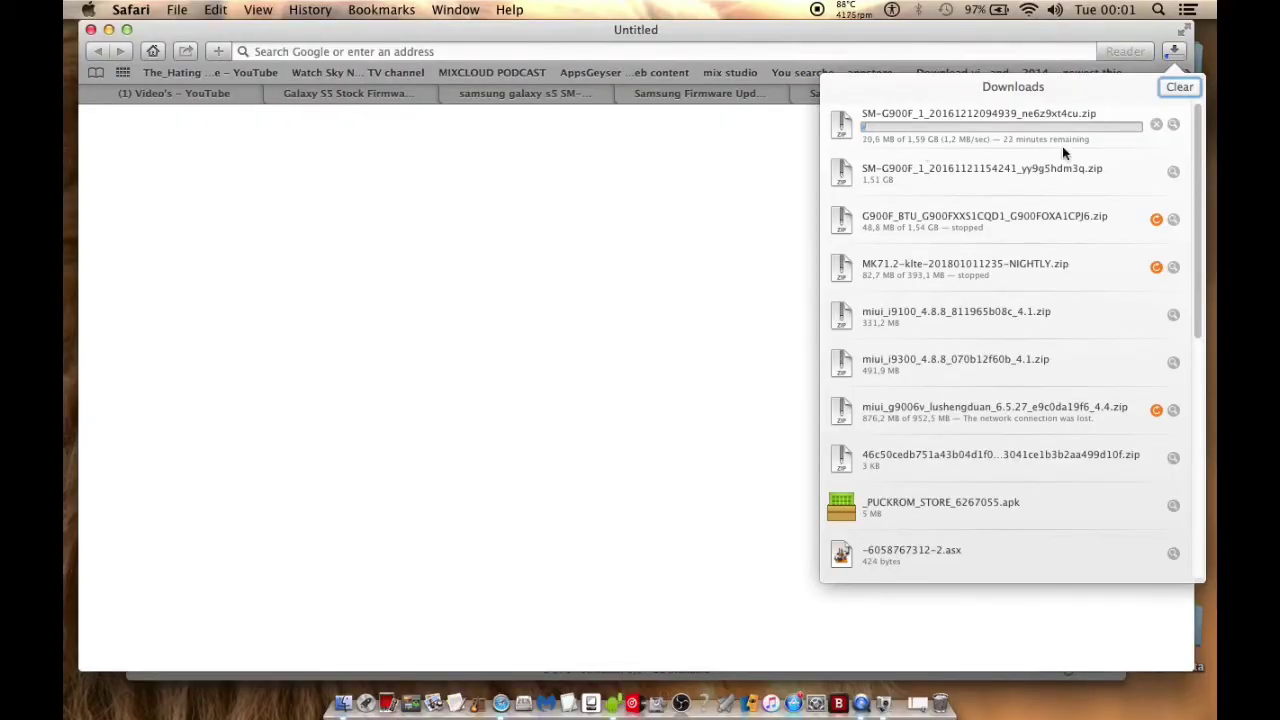
# - Stop the SM-G900F firmware download and return to the Updato model search field
pyautogui.click(1157, 124)
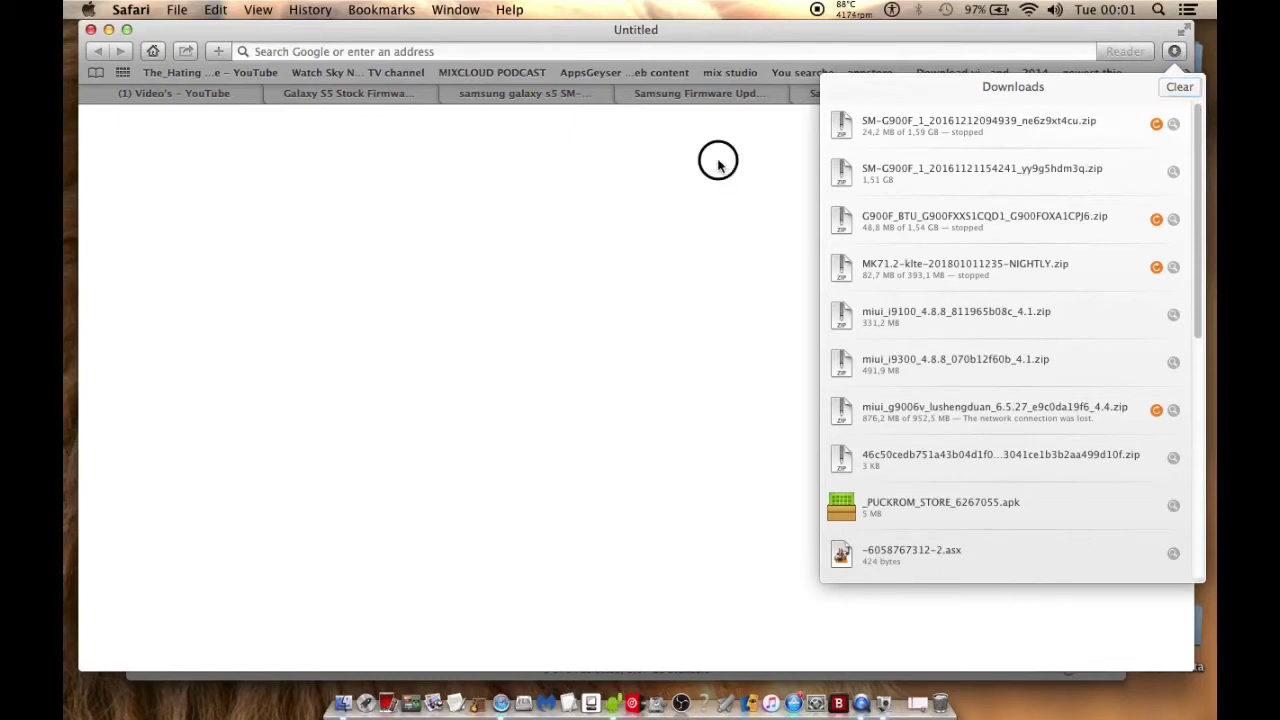
pyautogui.click(1061, 59)
pyautogui.click(882, 94)
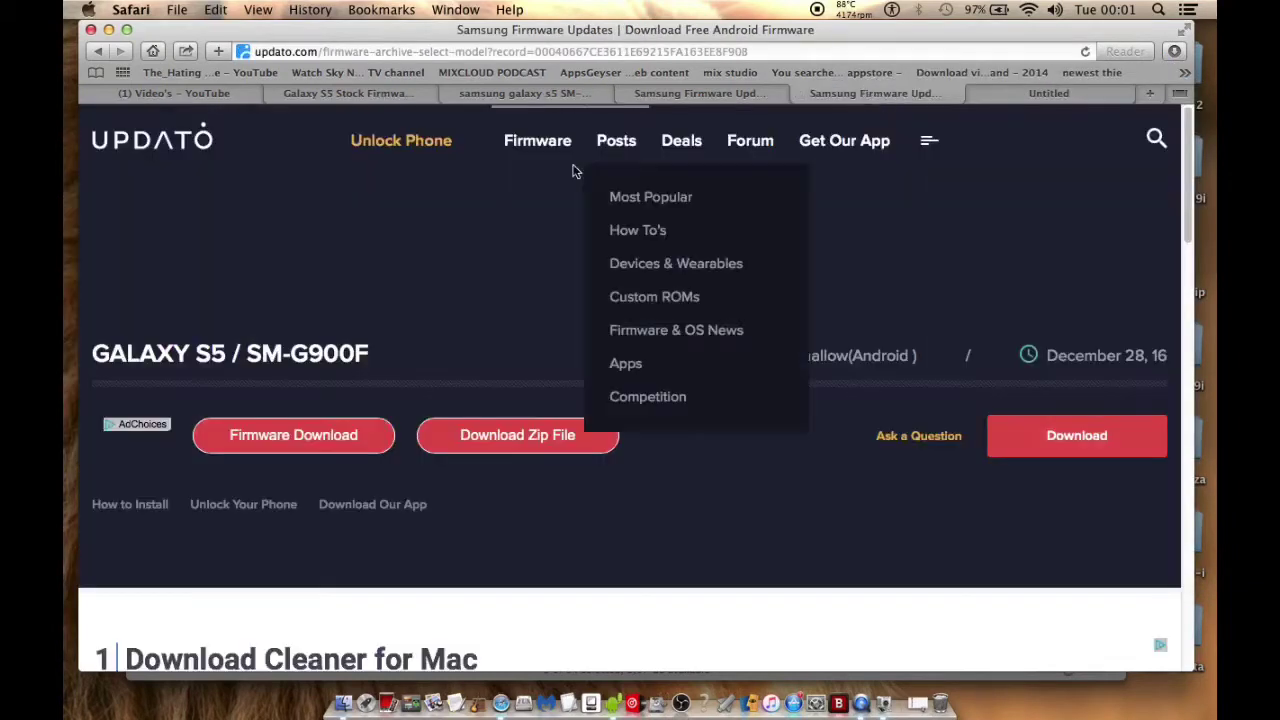
pyautogui.click(688, 94)
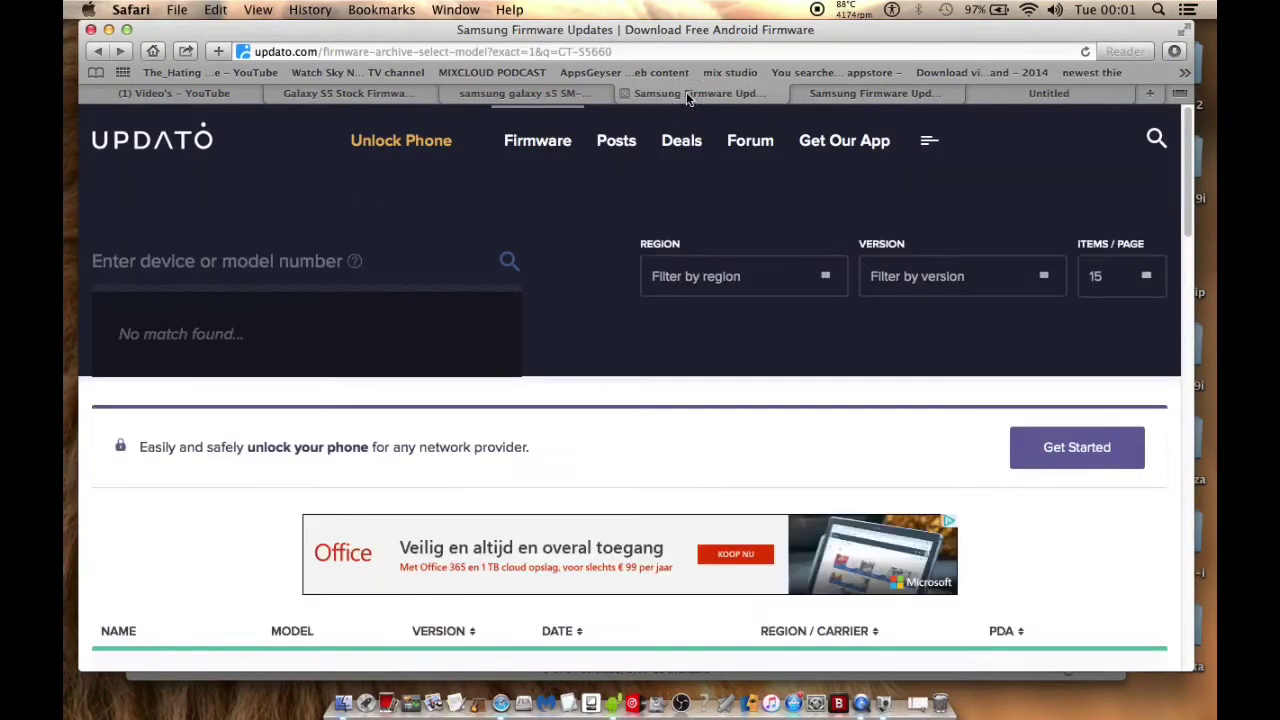
pyautogui.click(216, 261)
pyautogui.write('9070')
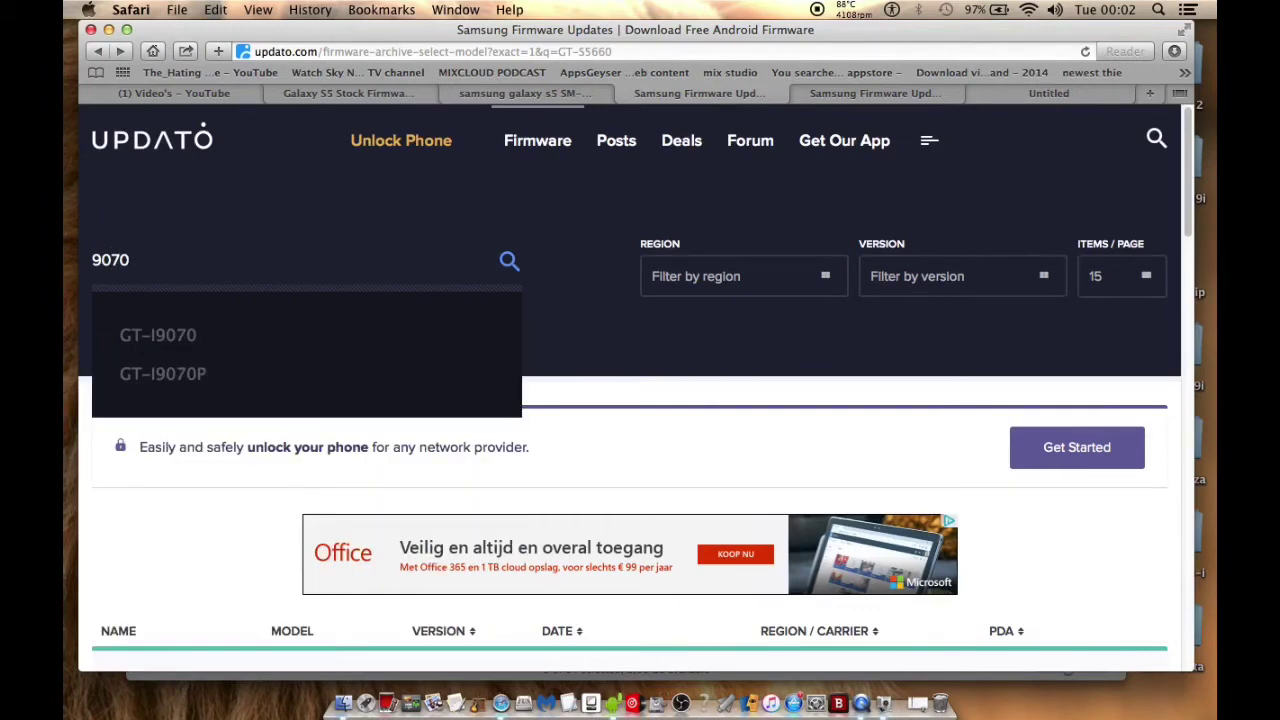
pyautogui.click(205, 378)
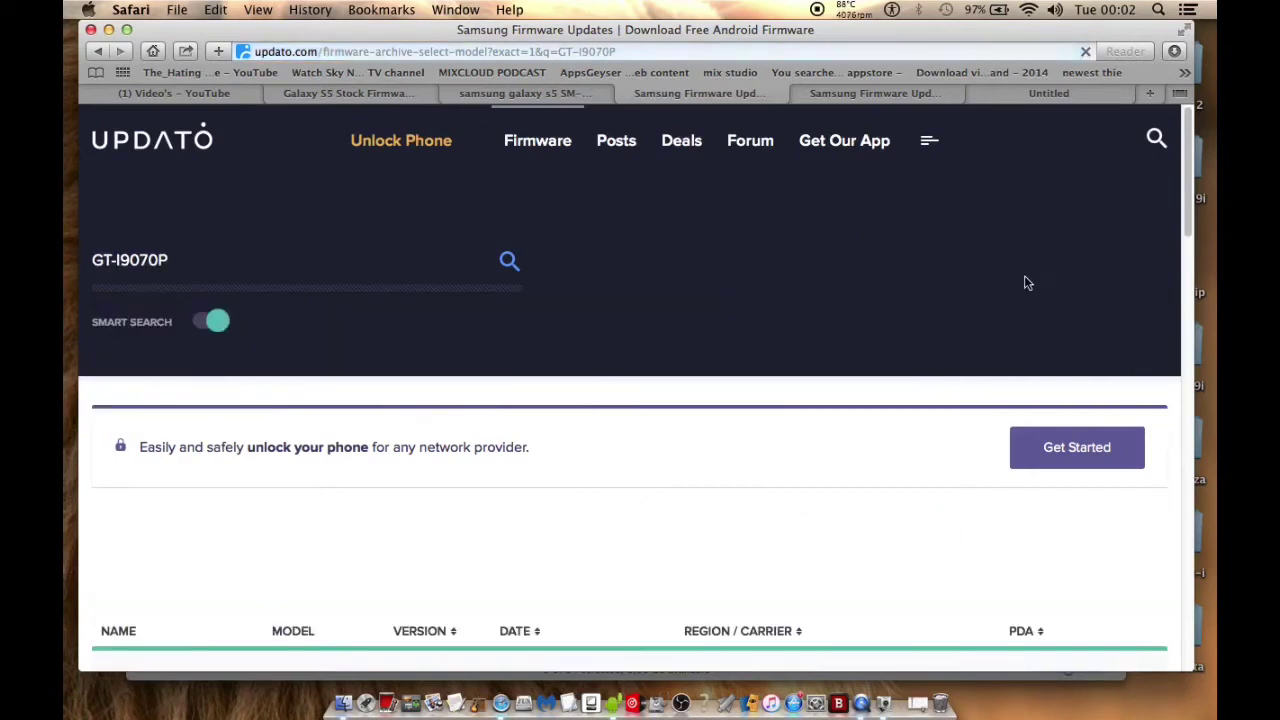
pyautogui.moveTo(1188, 160); pyautogui.dragTo(1198, 241)
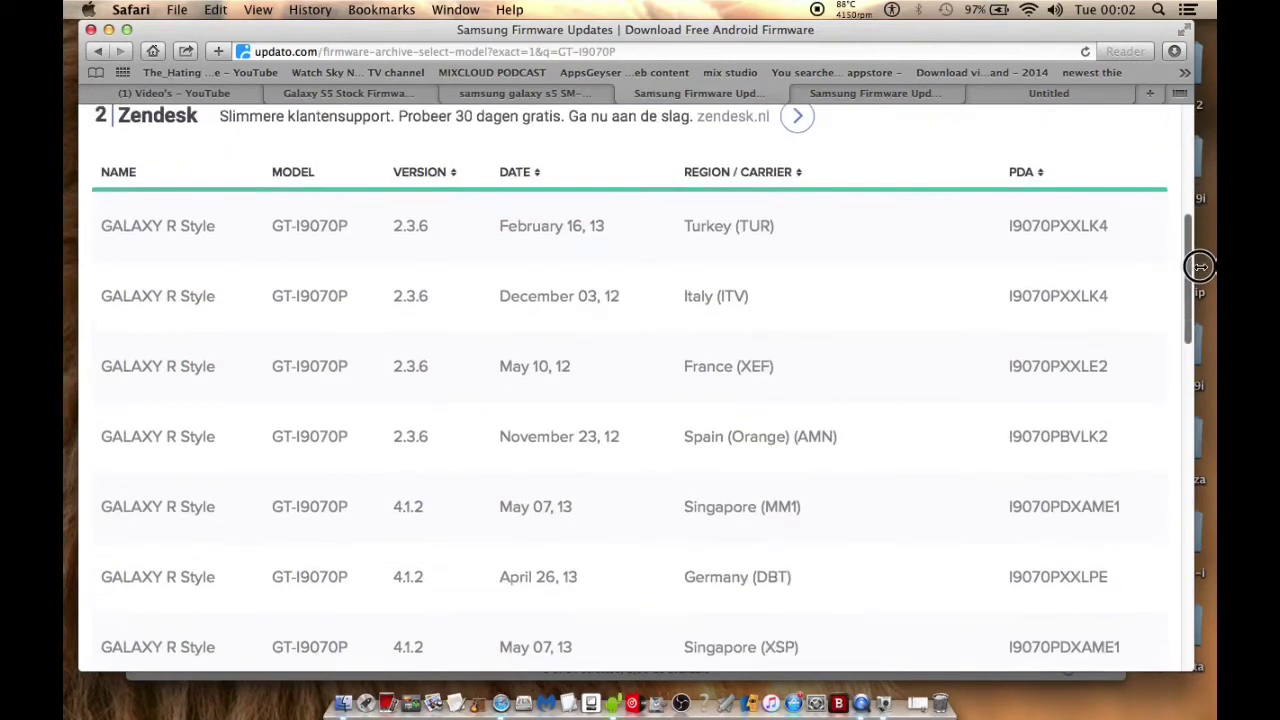
pyautogui.moveTo(1198, 241); pyautogui.dragTo(1205, 320)
pyautogui.click(1206, 319)
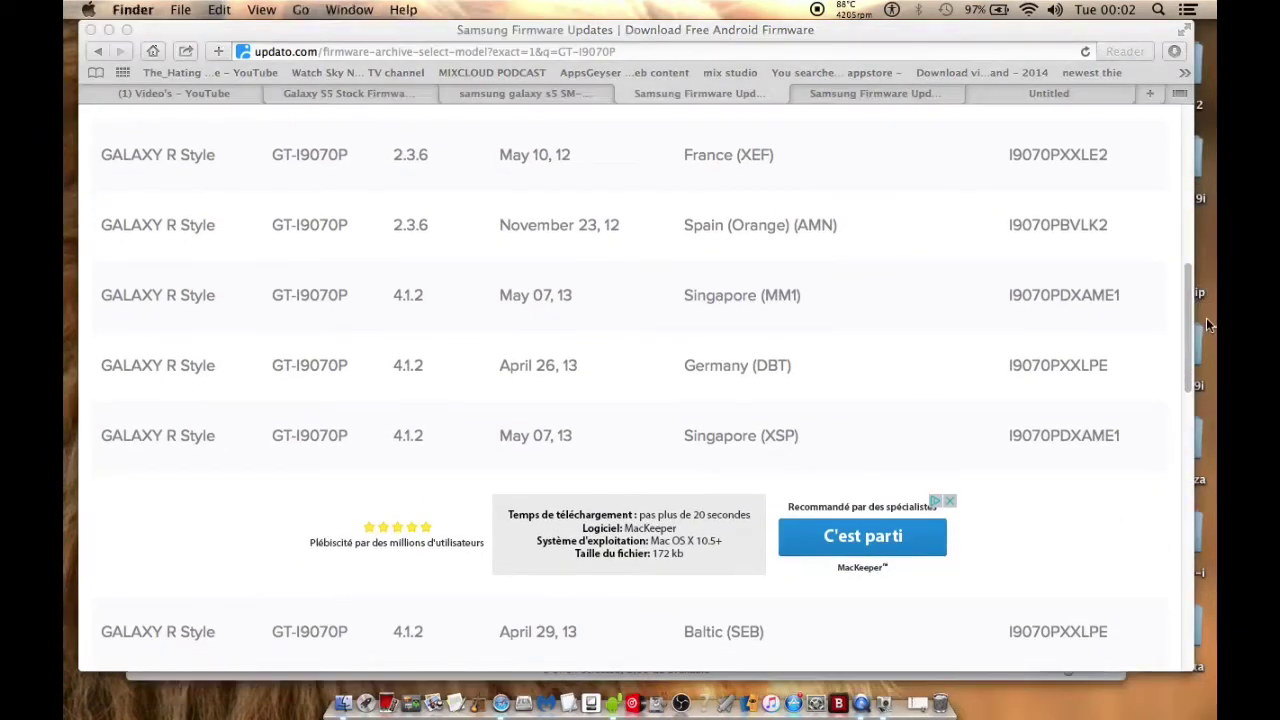
pyautogui.click(1187, 290)
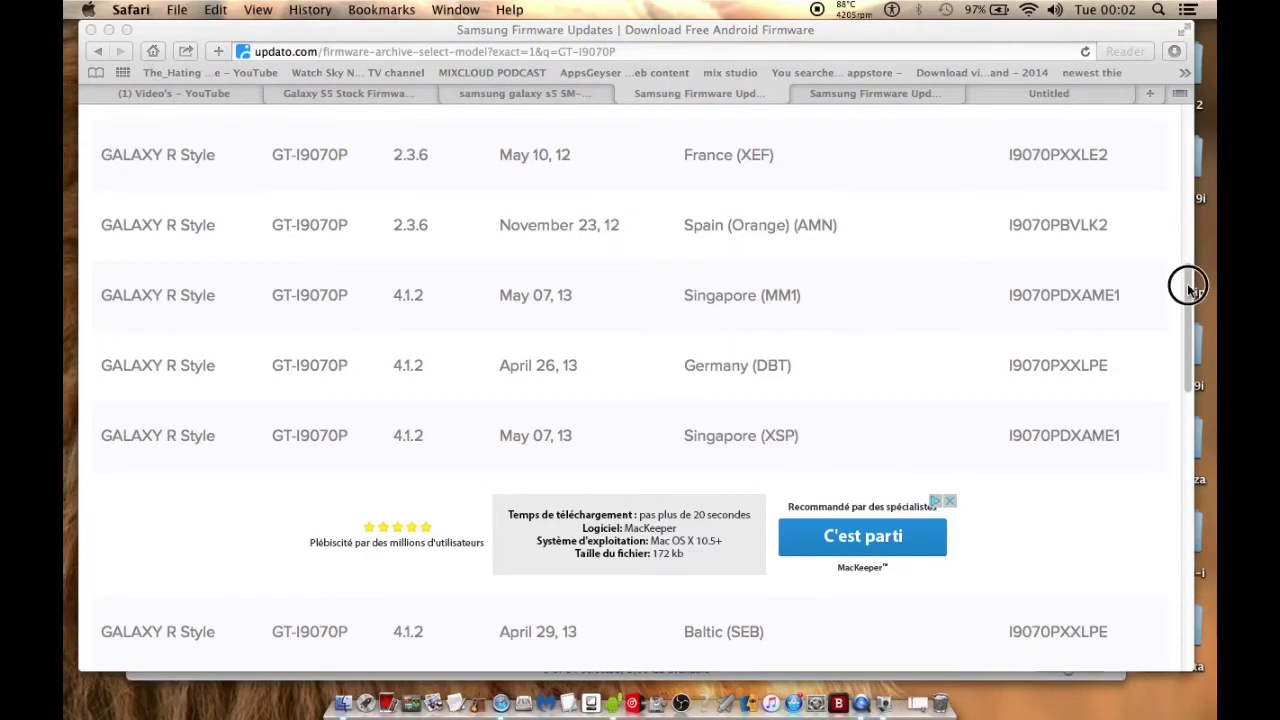
pyautogui.moveTo(1188, 330)
pyautogui.mouseDown()
pyautogui.moveTo(1189, 465)
pyautogui.moveTo(1195, 150)
pyautogui.moveTo(1210, 417)
pyautogui.moveTo(1192, 110)
pyautogui.mouseUp()
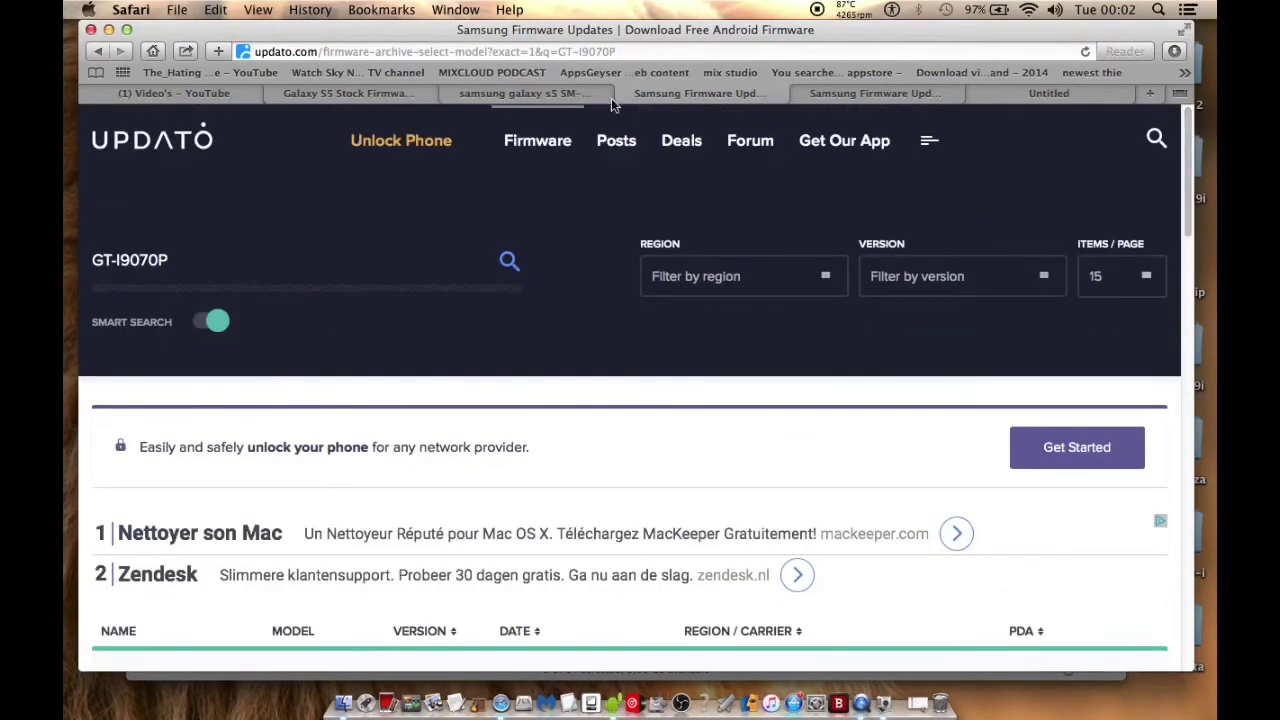
# - Return to the earlier firmware results and preview model suggestions for 910 and 9100
pyautogui.click(98, 52)
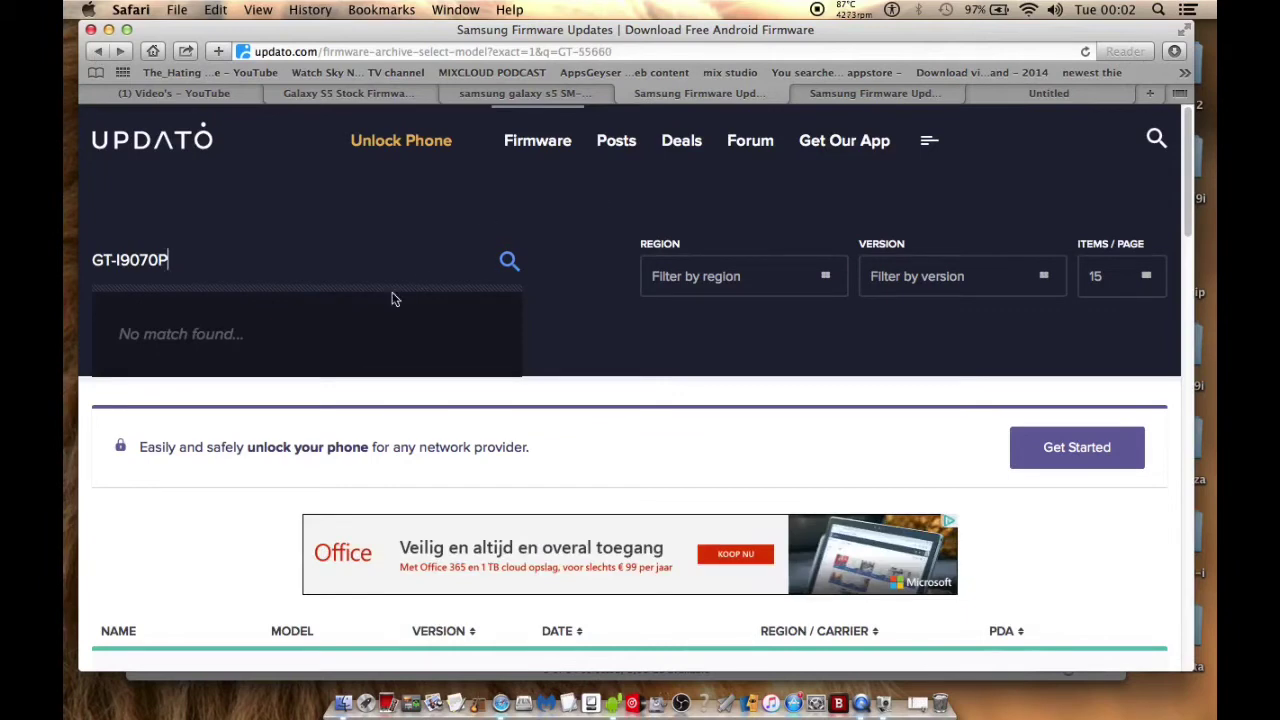
pyautogui.click(277, 258)
pyautogui.press('BackSpace')
pyautogui.press('BackSpace')
pyautogui.press('BackSpace')
pyautogui.press('BackSpace')
pyautogui.press('BackSpace')
pyautogui.press('BackSpace')
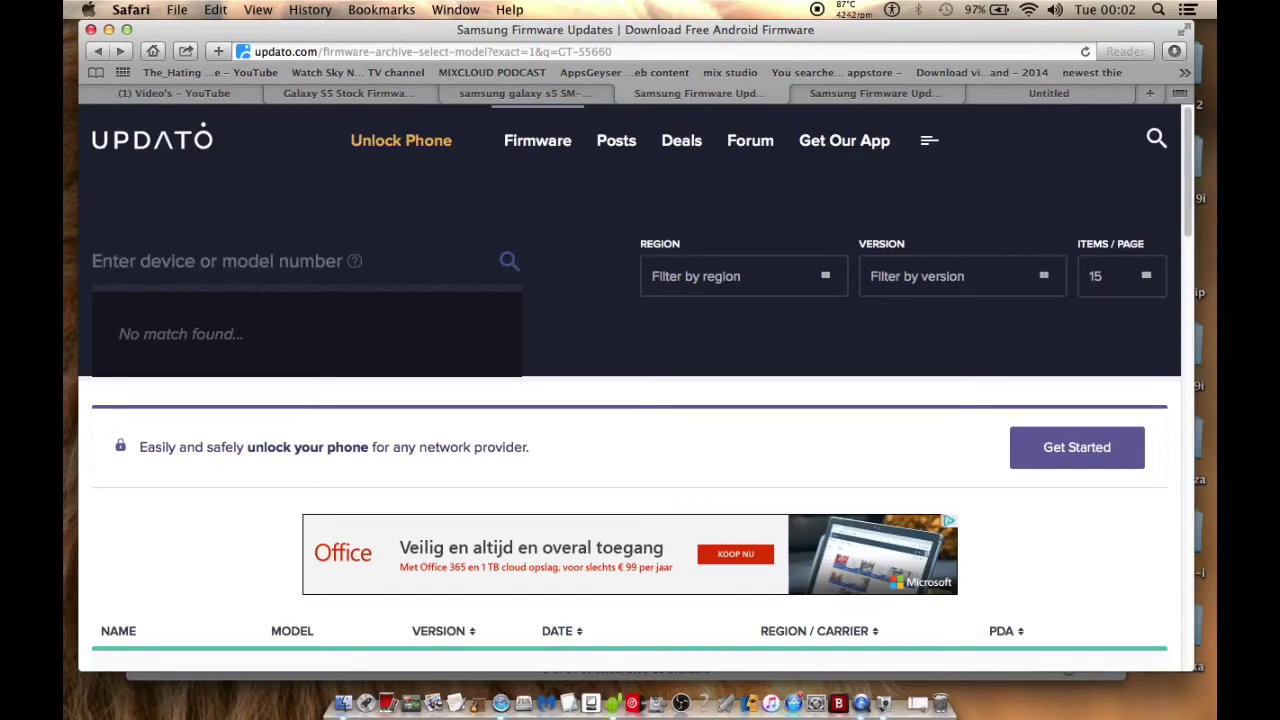
pyautogui.write('91')
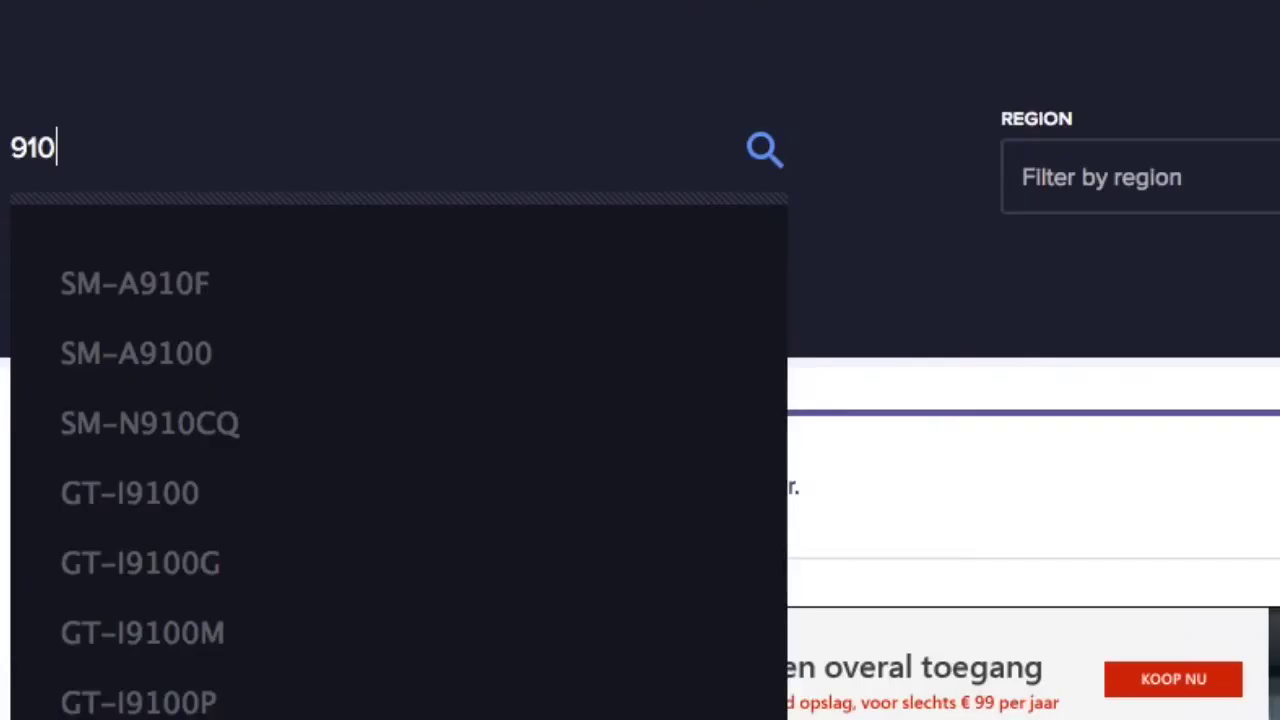
pyautogui.write('0')
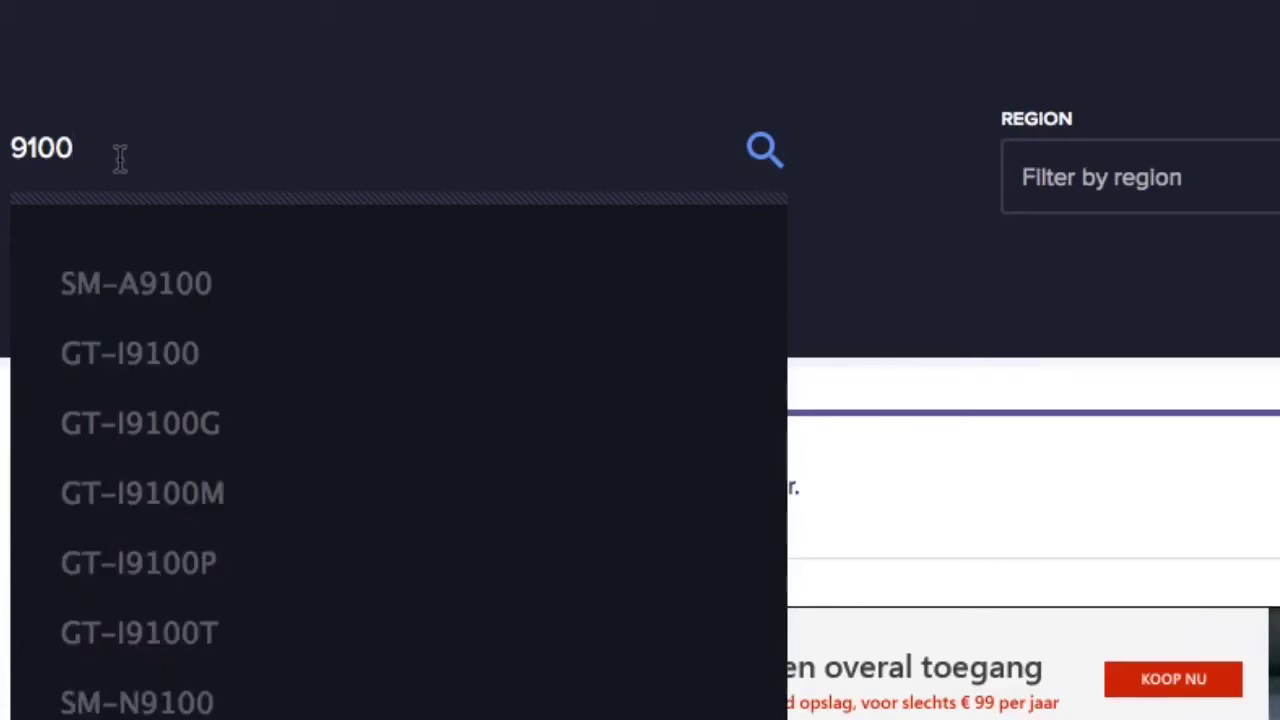
# - Preview suggestions for i9500 and i9505, then clear the model search completely
pyautogui.press('BackSpace')
pyautogui.press('BackSpace')
pyautogui.press('BackSpace')
pyautogui.press('BackSpace')
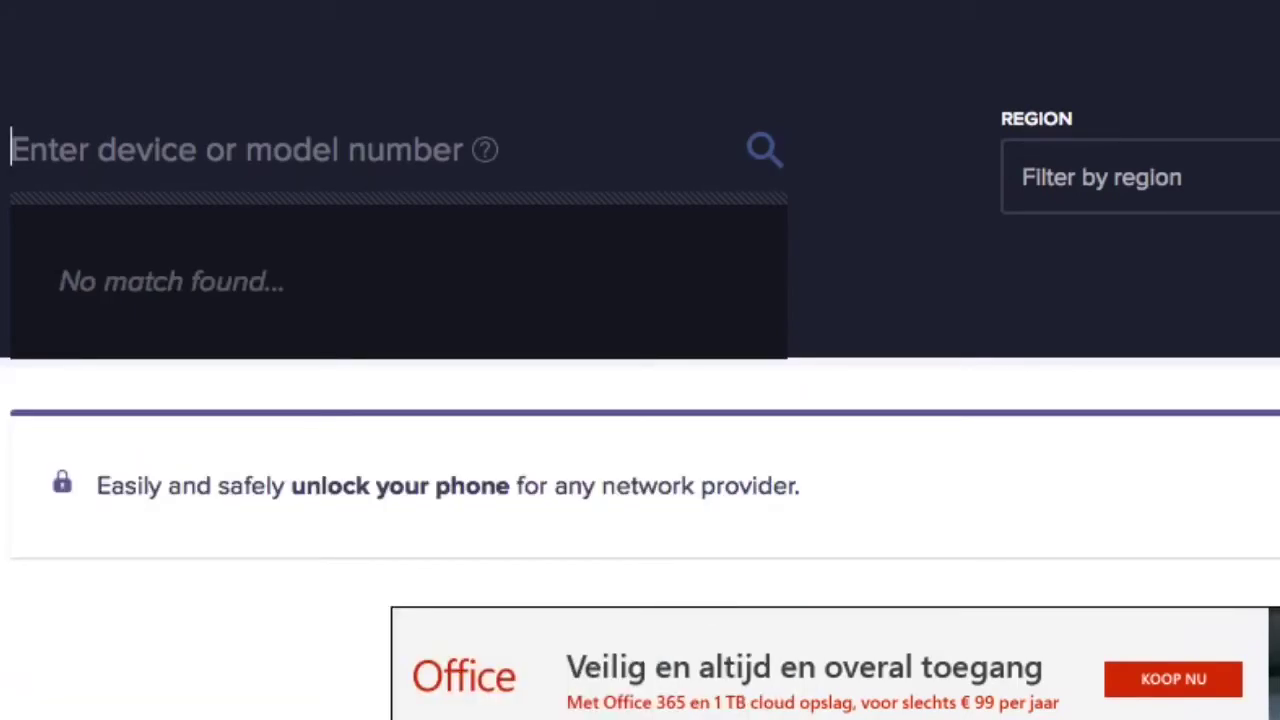
pyautogui.write('i9')
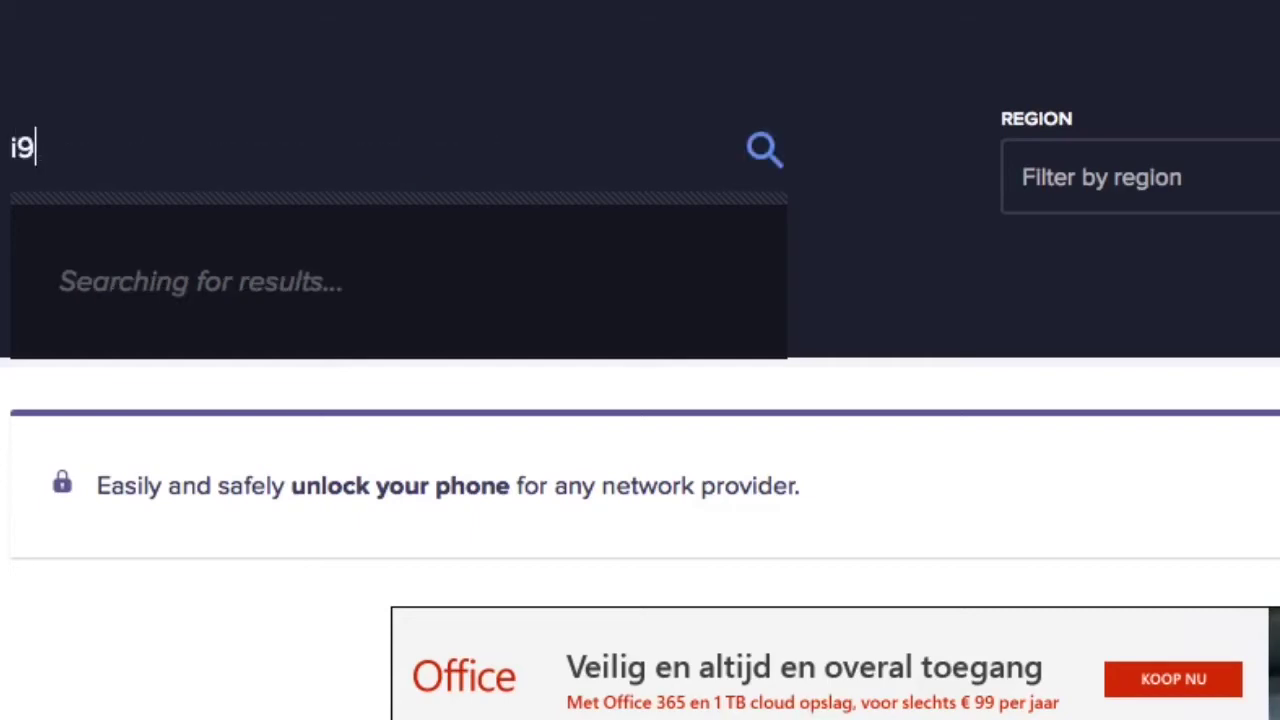
pyautogui.write('500')
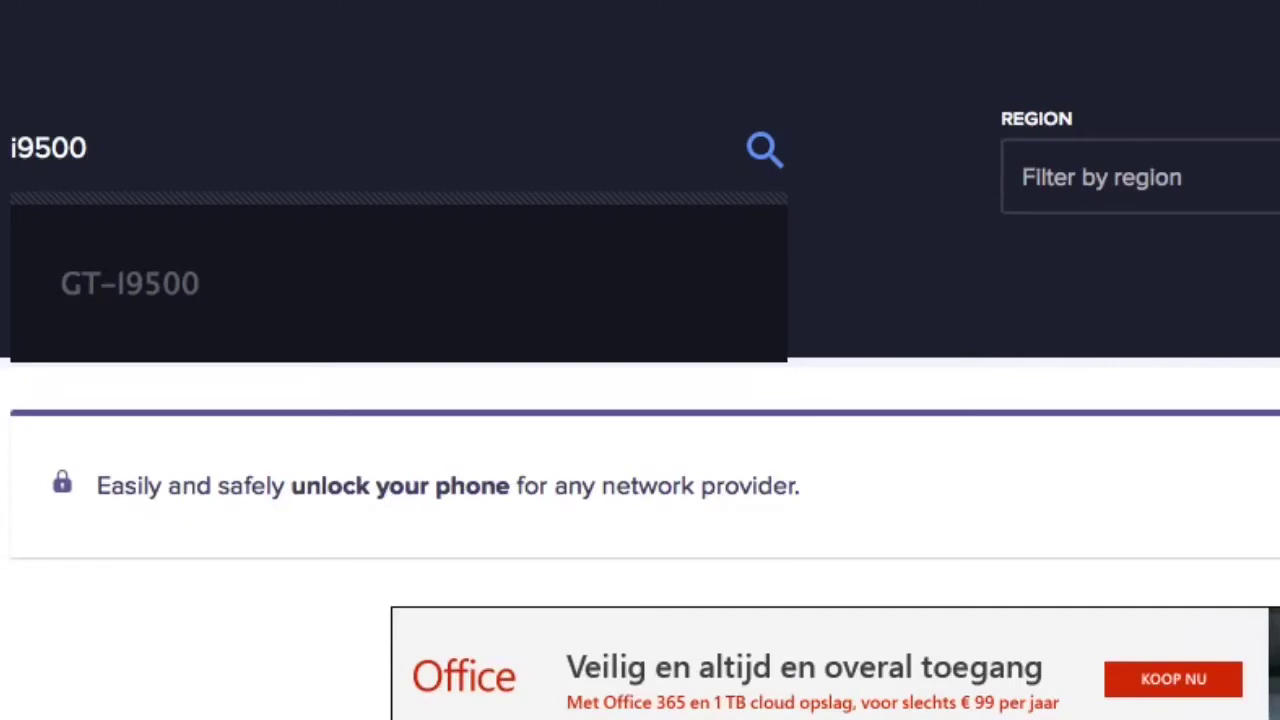
pyautogui.press('BackSpace')
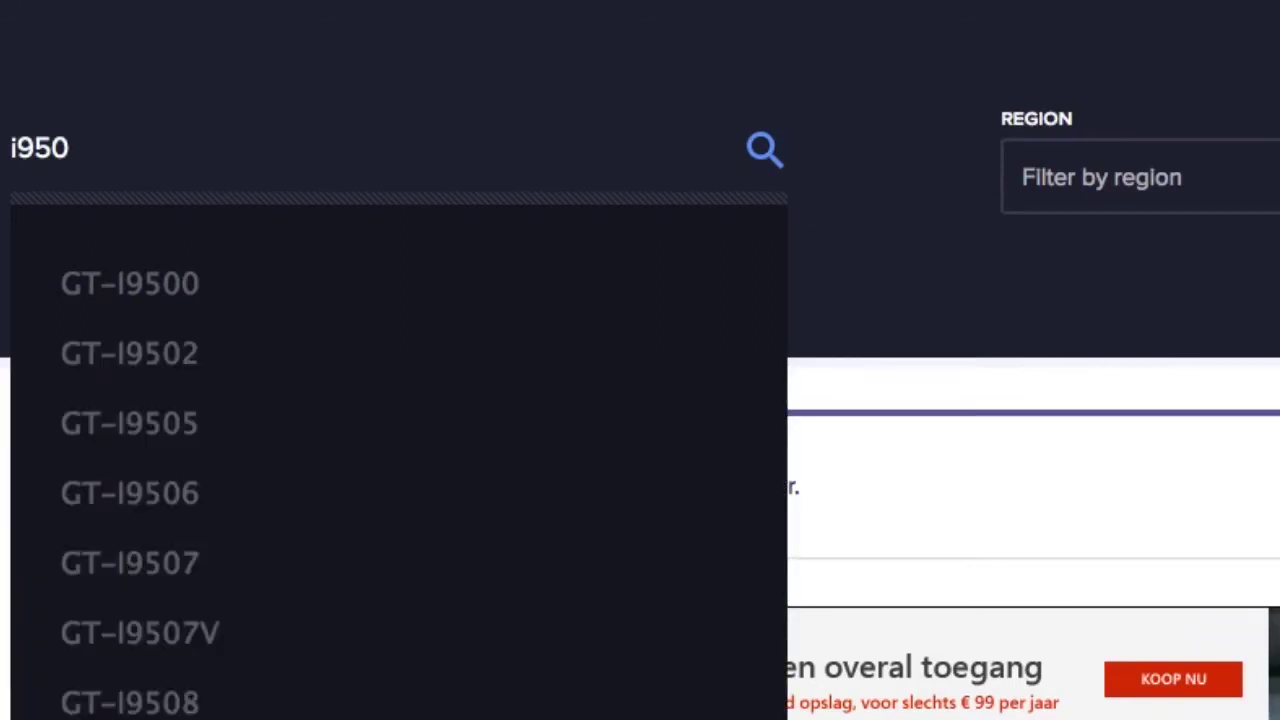
pyautogui.write('5')
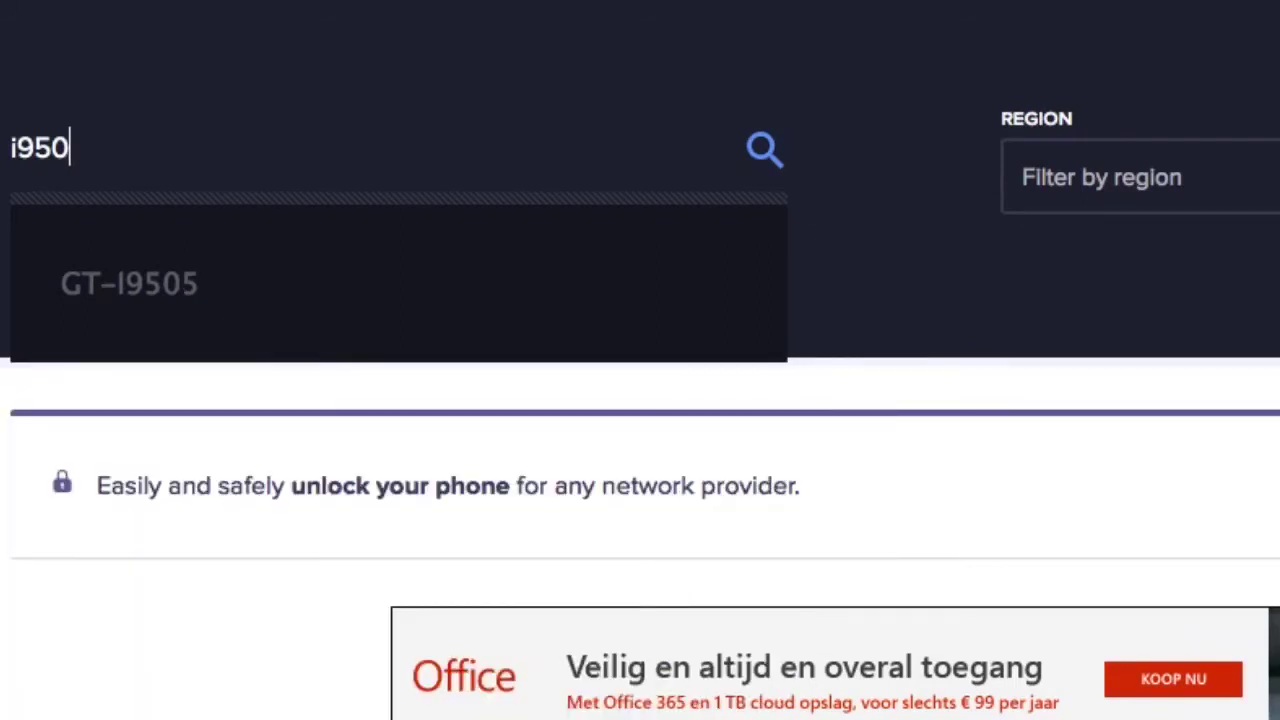
pyautogui.press('BackSpace')
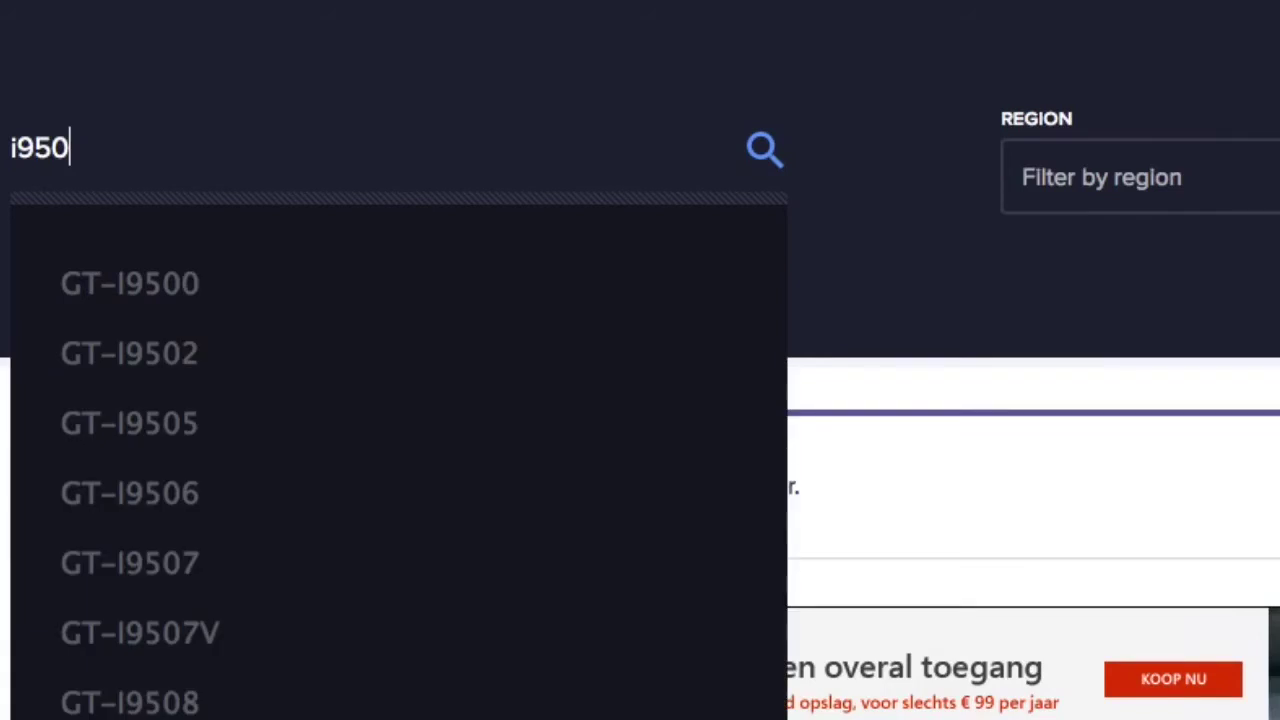
pyautogui.press('BackSpace')
pyautogui.press('BackSpace')
pyautogui.press('BackSpace')
pyautogui.press('BackSpace')
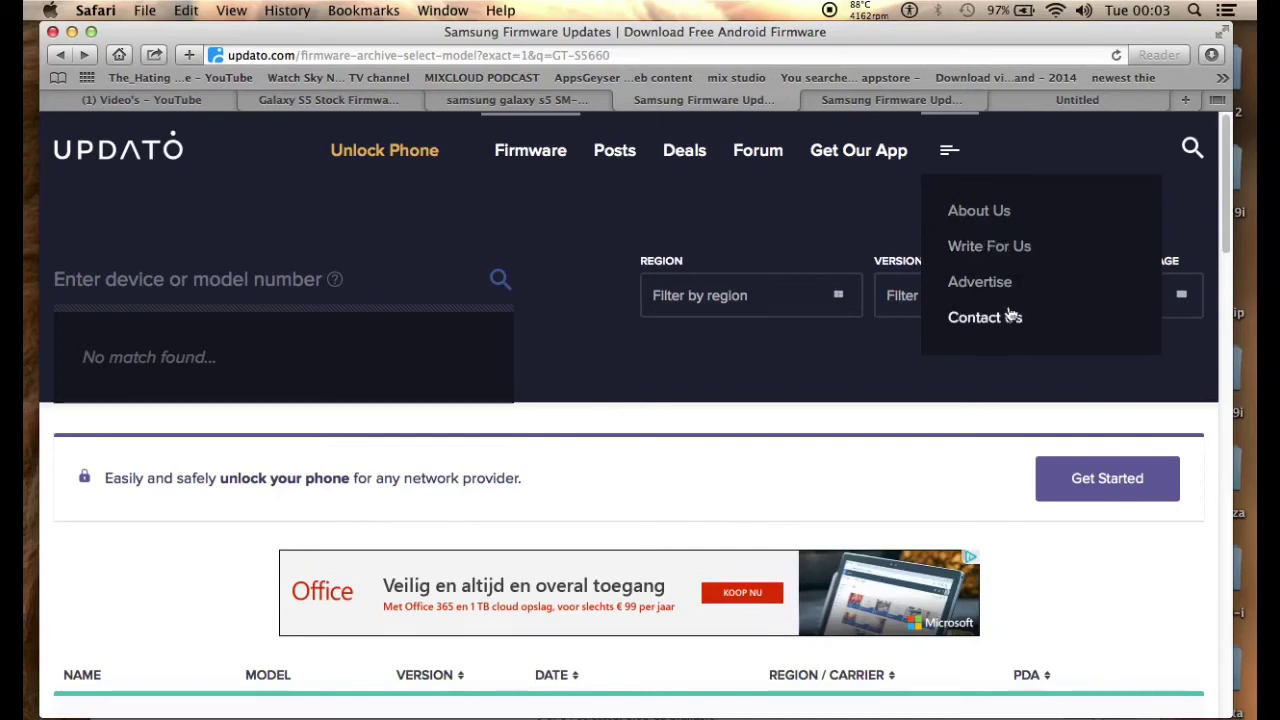
# - Open Updato's About Us page to read the staff and contributing writers credits
pyautogui.click(979, 210)
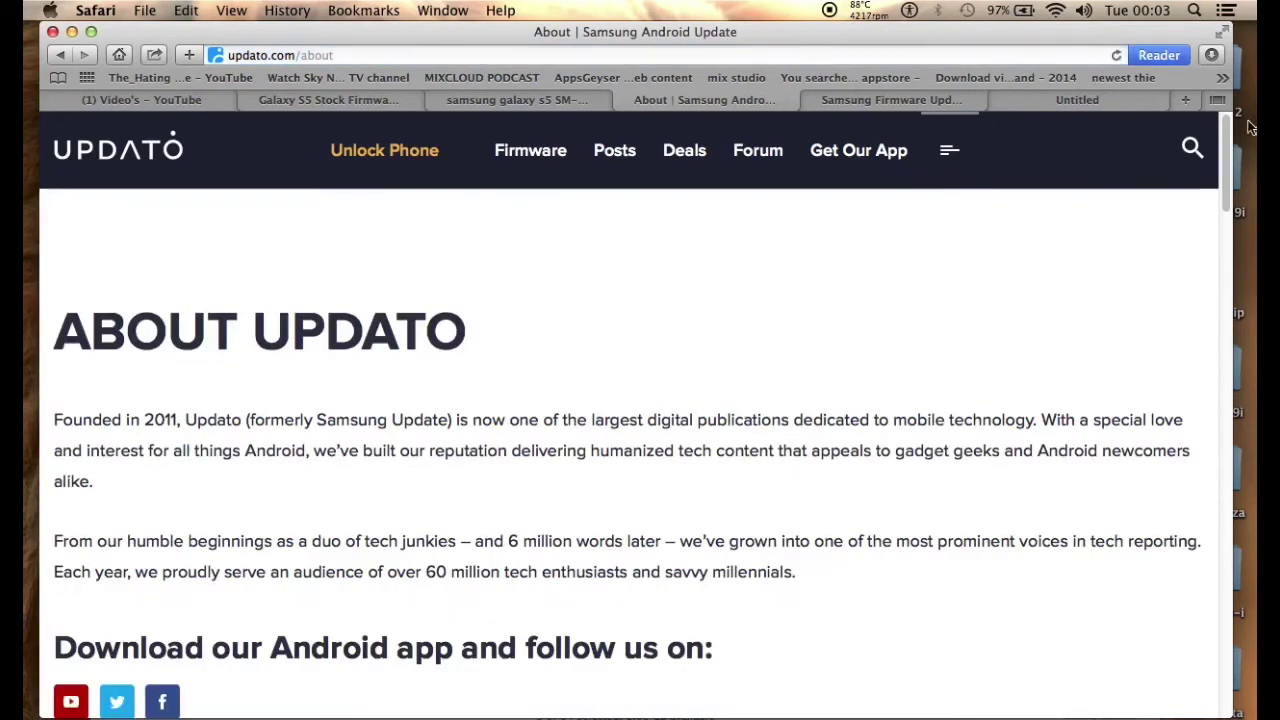
pyautogui.moveTo(1225, 123); pyautogui.dragTo(1232, 264)
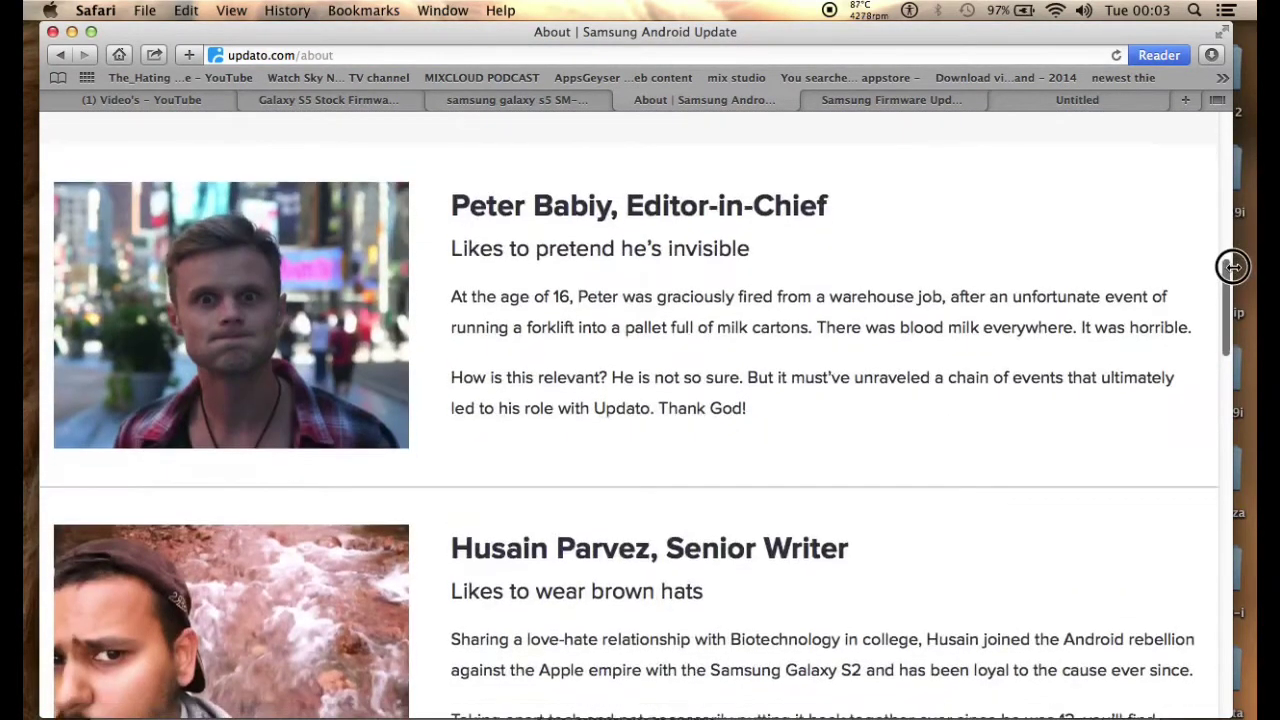
pyautogui.moveTo(1232, 264); pyautogui.dragTo(1247, 420)
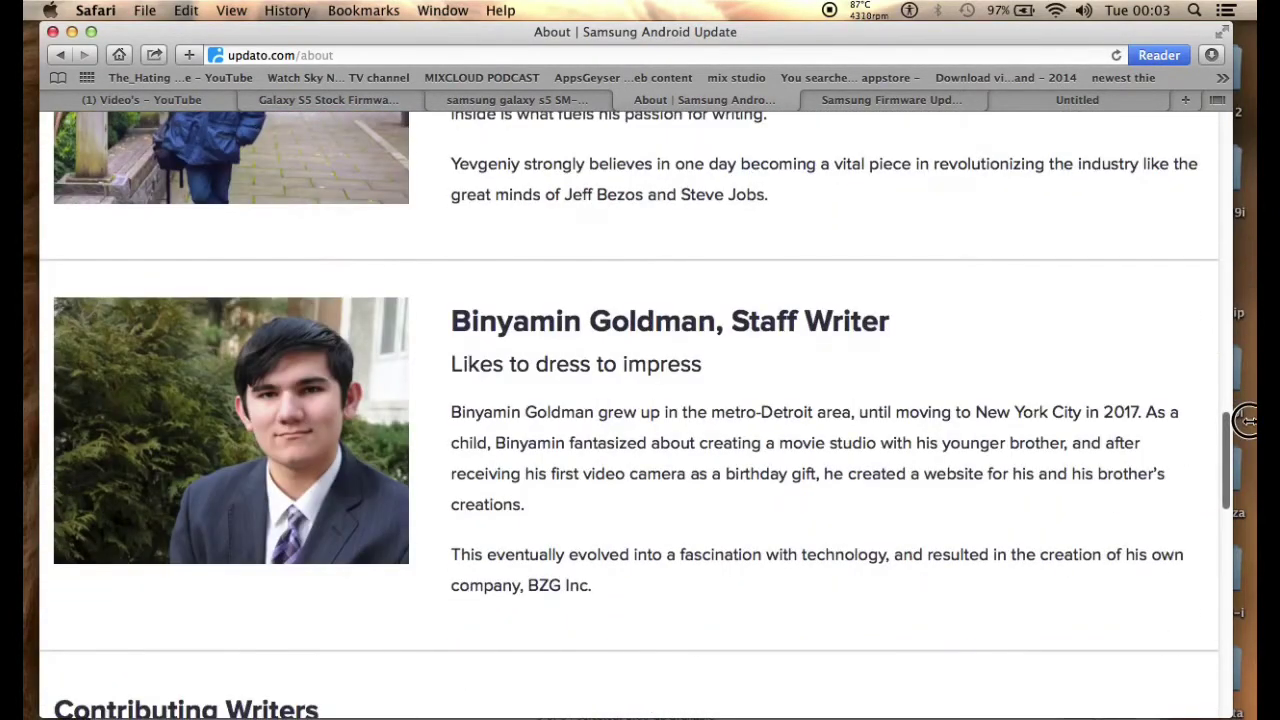
pyautogui.moveTo(1247, 420); pyautogui.dragTo(1247, 511)
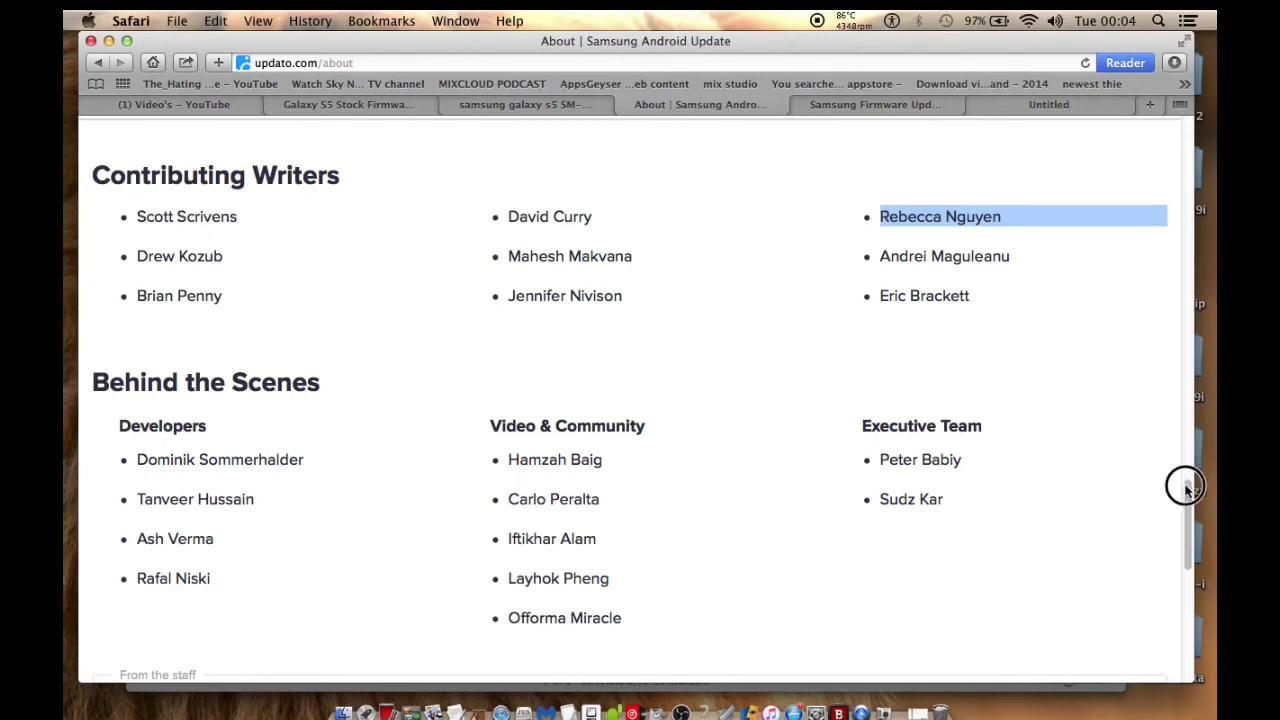
pyautogui.moveTo(1188, 488)
pyautogui.mouseDown()
pyautogui.moveTo(1207, 558)
pyautogui.moveTo(1207, 489)
pyautogui.mouseUp()
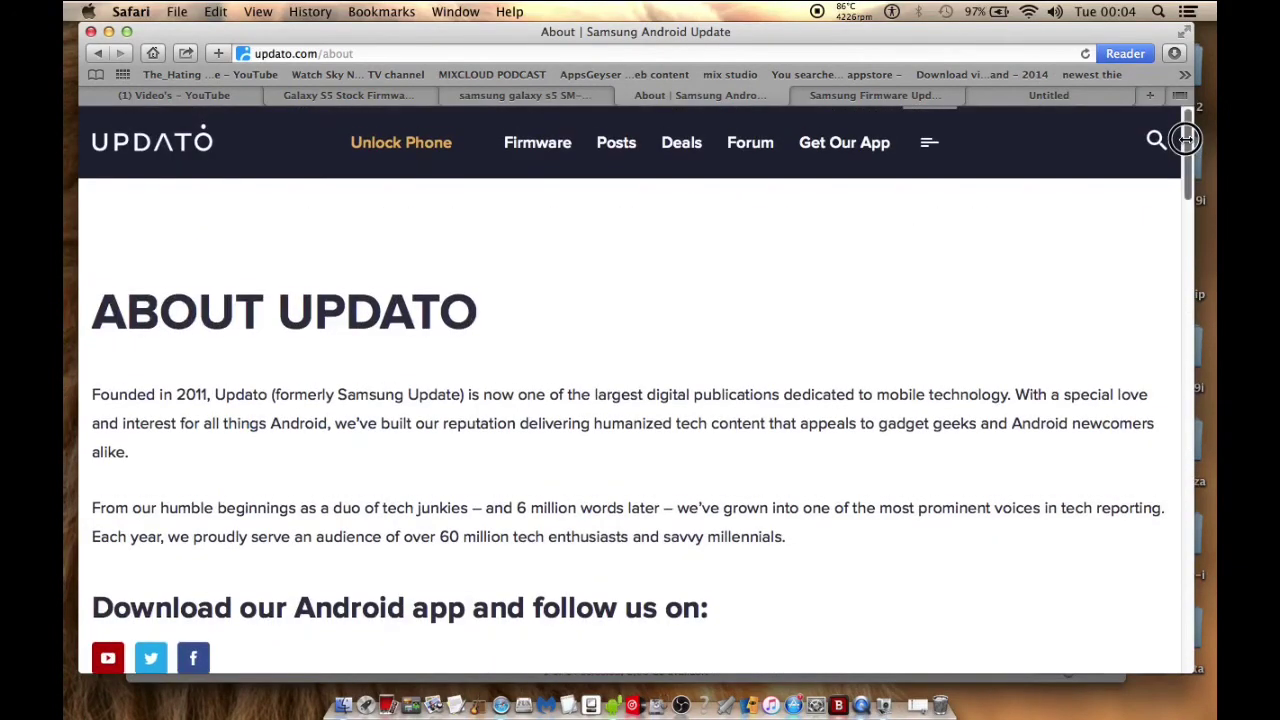
# - Visit and reload the Firmware finder, view the latest Posts, then open the Forum
pyautogui.click(545, 147)
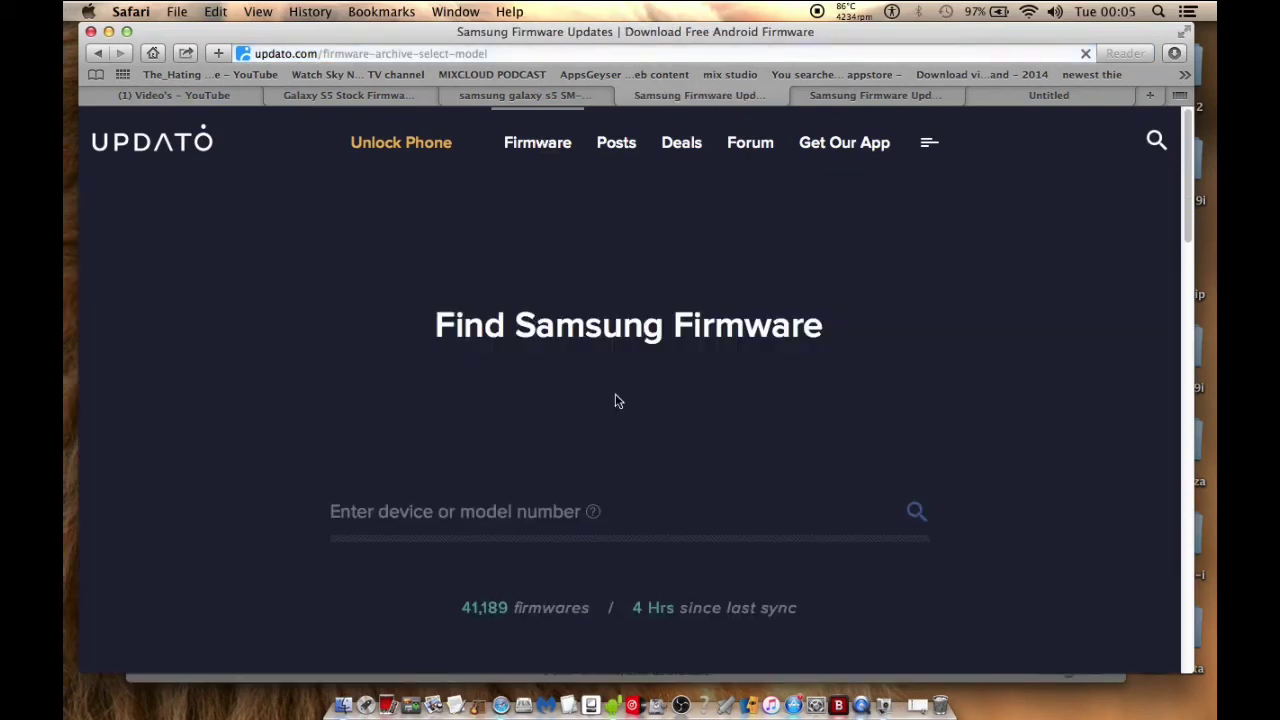
pyautogui.moveTo(703, 31); pyautogui.dragTo(721, 31)
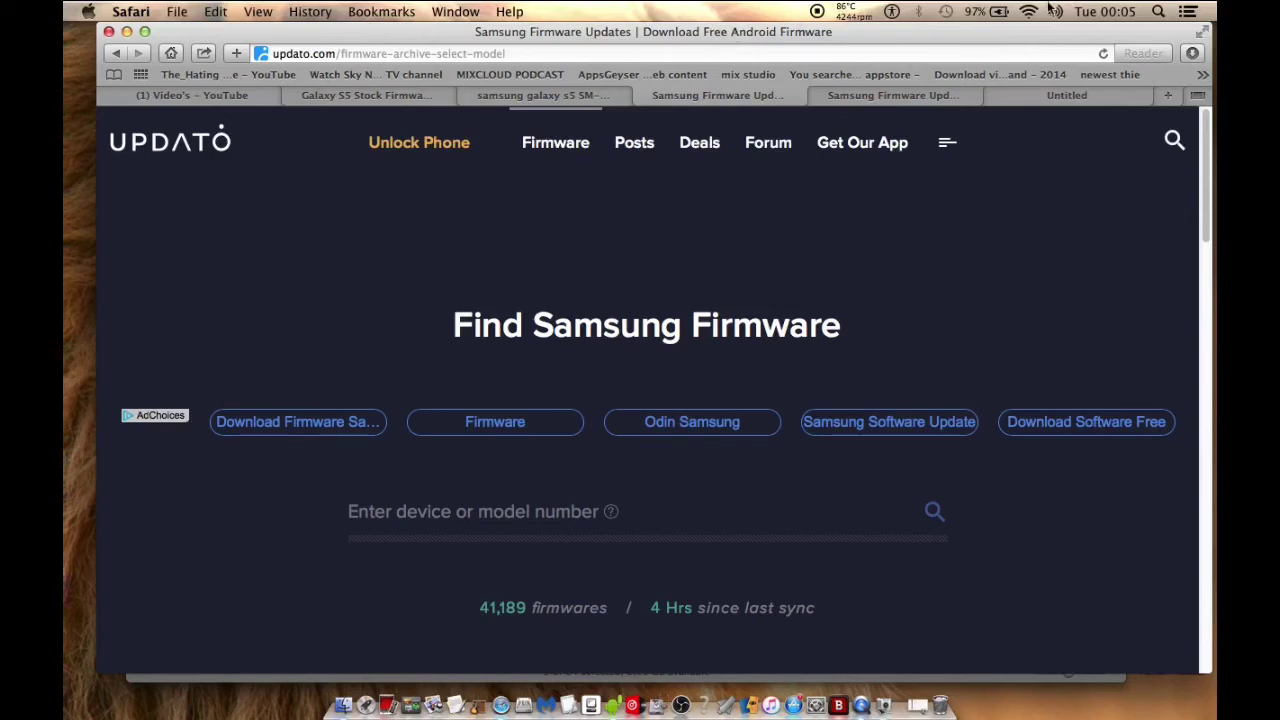
pyautogui.click(584, 150)
pyautogui.moveTo(634, 143)
pyautogui.click(648, 144)
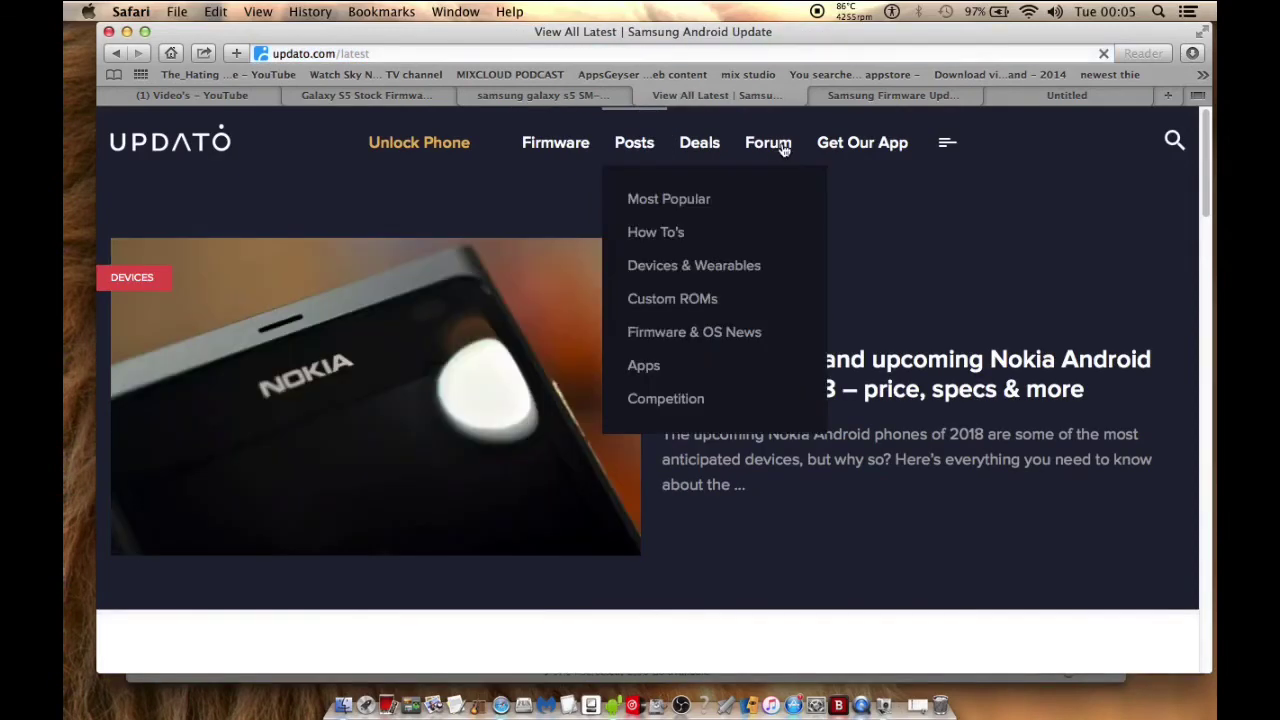
pyautogui.click(783, 150)
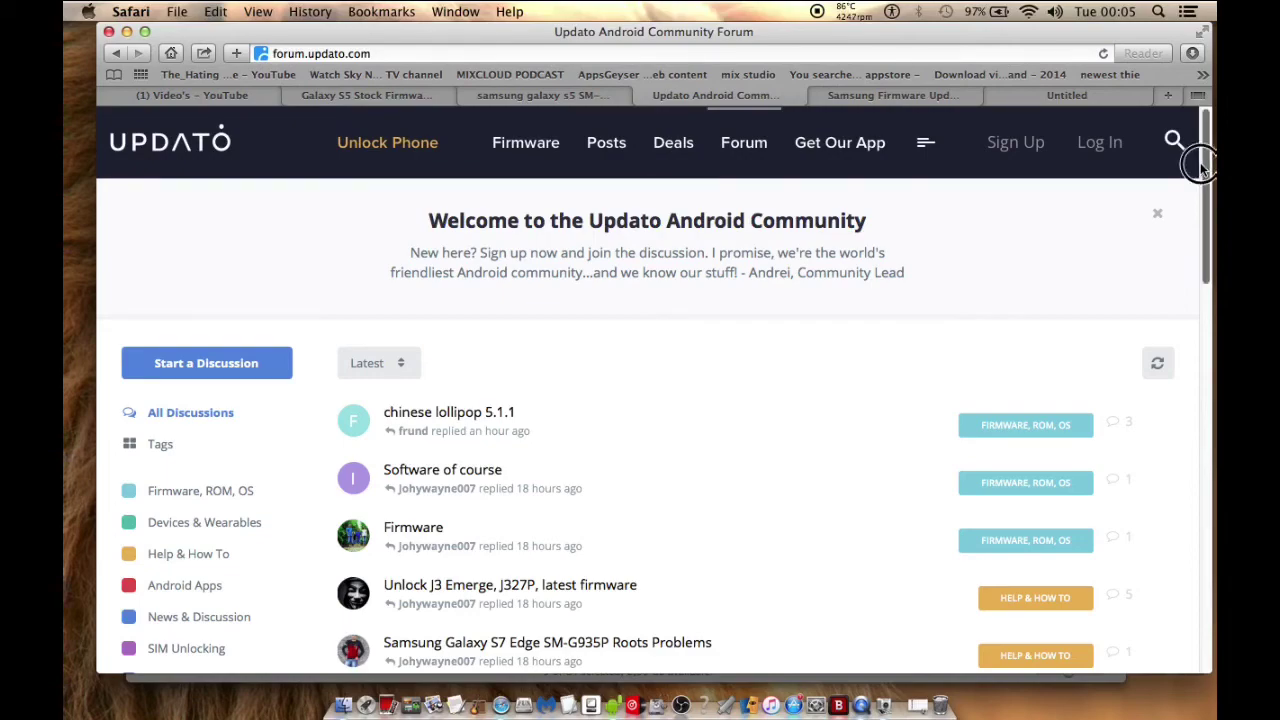
pyautogui.moveTo(1203, 165)
pyautogui.mouseDown()
pyautogui.moveTo(1210, 535)
pyautogui.moveTo(1210, 210)
pyautogui.mouseUp()
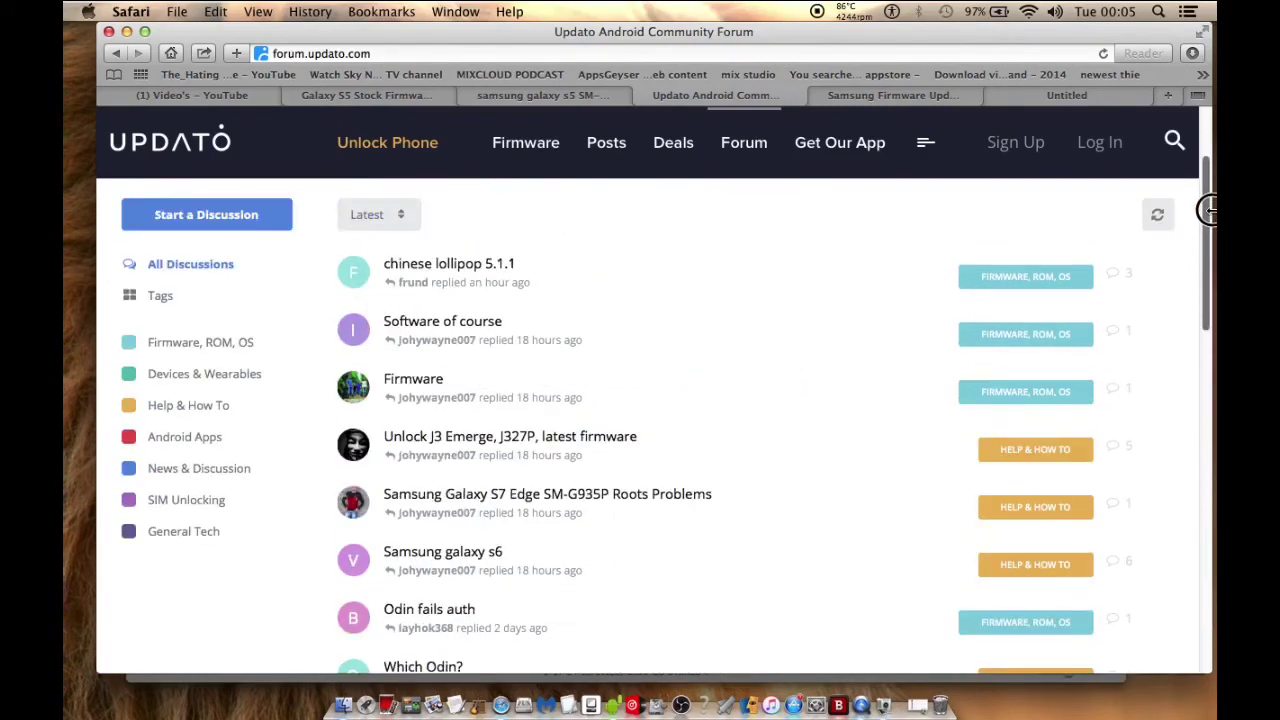